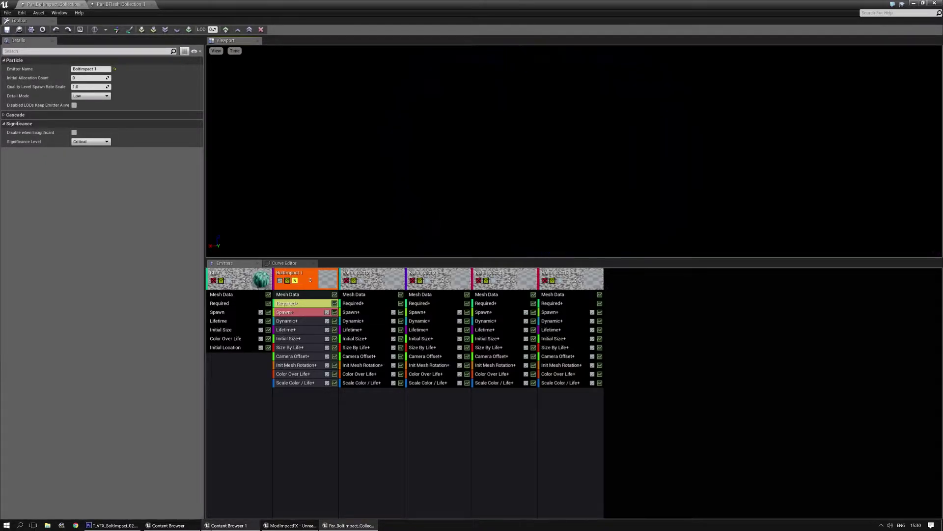
# Step: Show a grid over the T_VFX_BoltImpact_02 texture in Photoshop and pick the Move tool
pyautogui.click(113, 525)
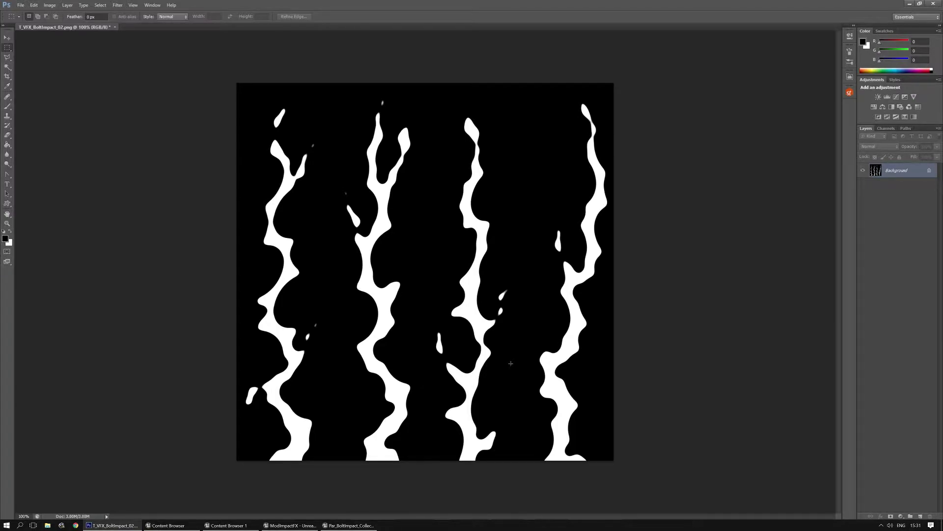
pyautogui.hotkey('ctrl', "'")
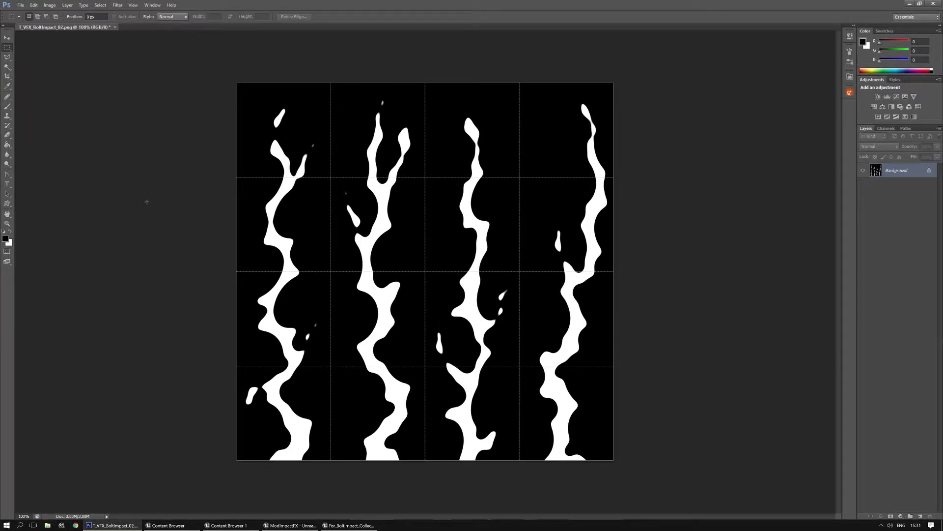
pyautogui.click(10, 38)
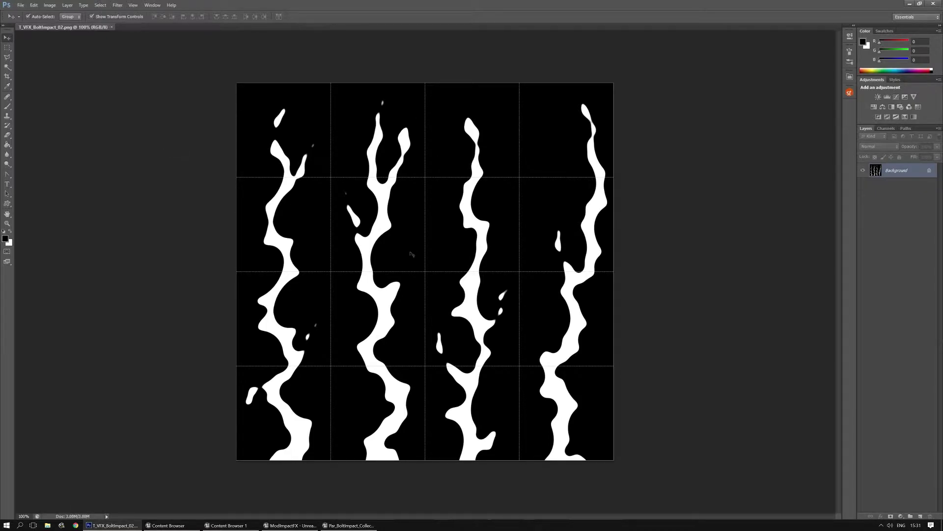
# Step: Import T_VFX_BoltImpact_02.png into the Textures/ImpactFX folder and open the new texture asset
pyautogui.click(167, 525)
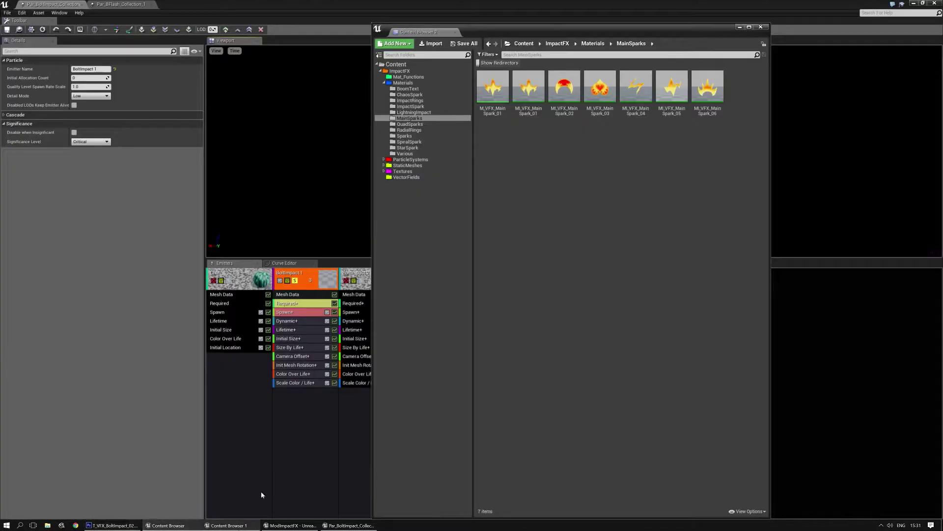
pyautogui.click(415, 172)
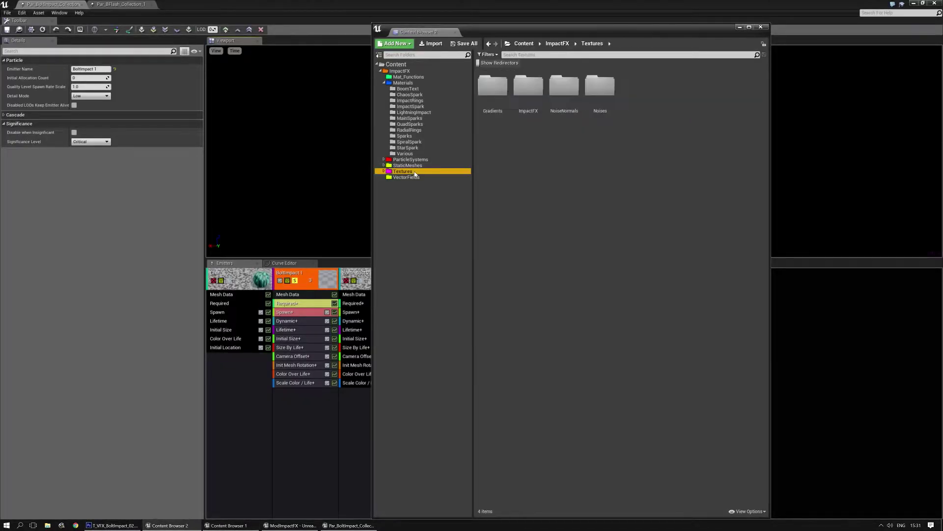
pyautogui.doubleClick(528, 86)
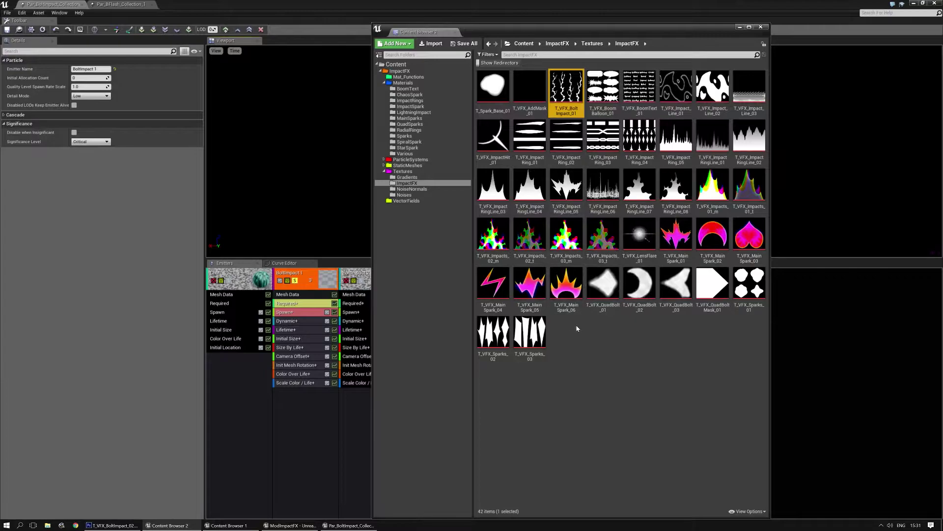
pyautogui.click(431, 43)
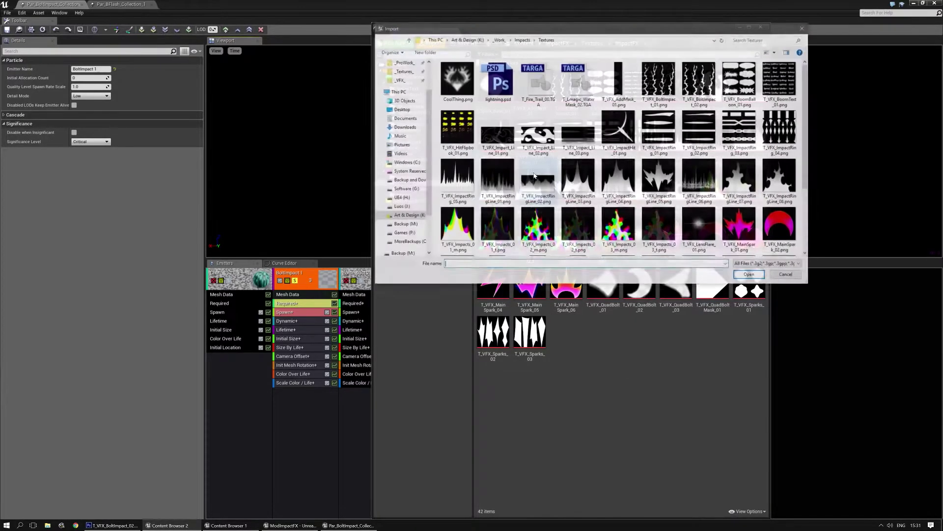
pyautogui.doubleClick(695, 85)
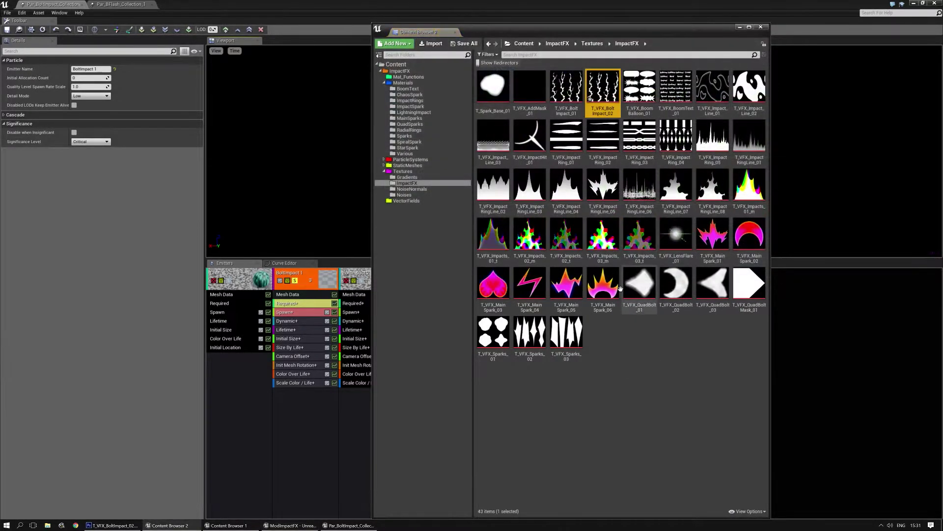
pyautogui.doubleClick(603, 83)
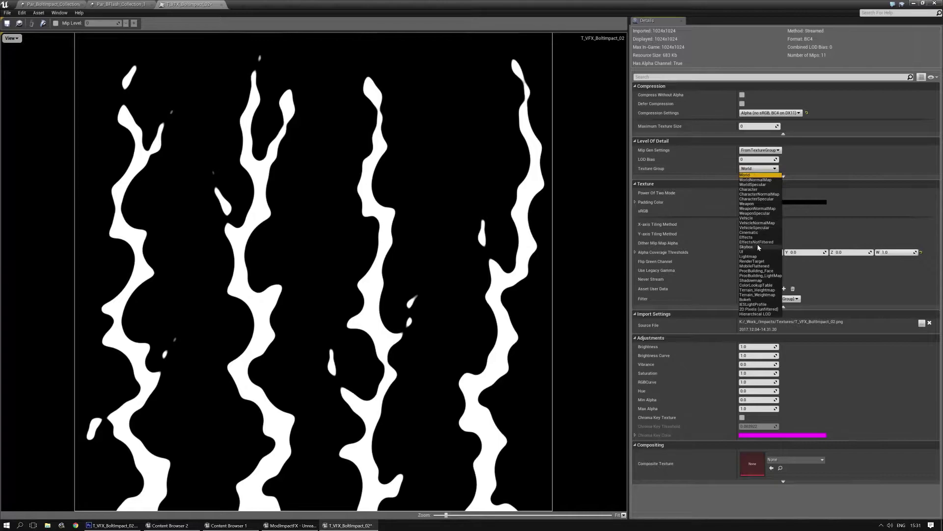
# Step: Set the bolt texture's Texture Group to Effects, save it, and close the texture editor
pyautogui.click(756, 238)
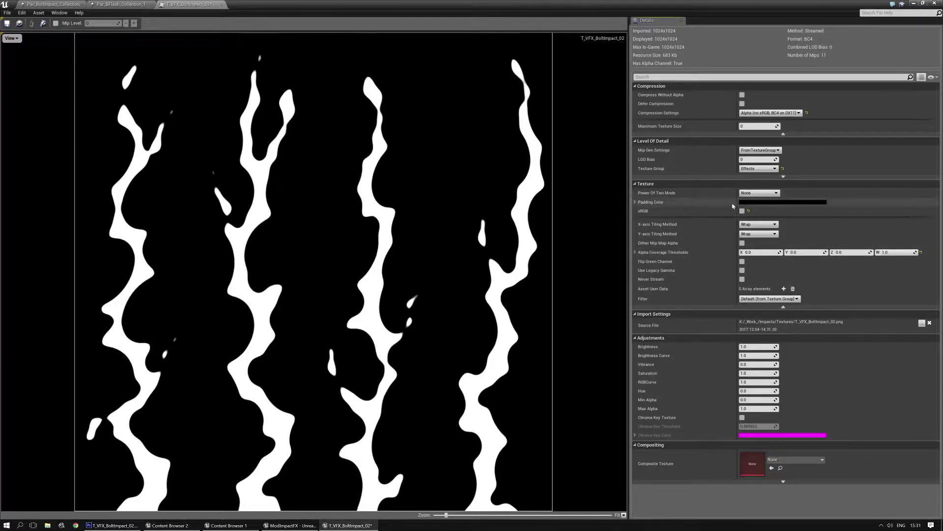
pyautogui.click(6, 23)
pyautogui.click(222, 5)
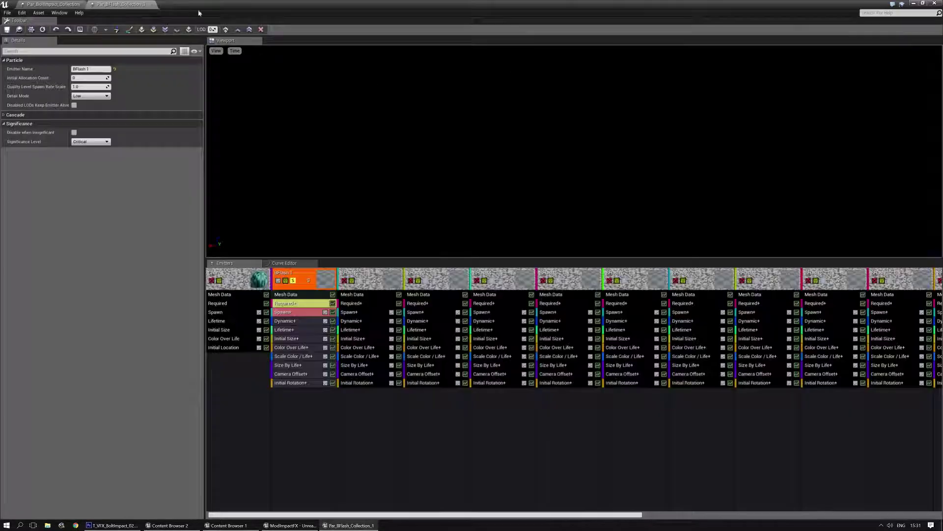
# Step: Browse to Materials > LightningImpact and inspect the M_VFX_LightningImpact_01 material graph
pyautogui.click(289, 525)
pyautogui.click(460, 253)
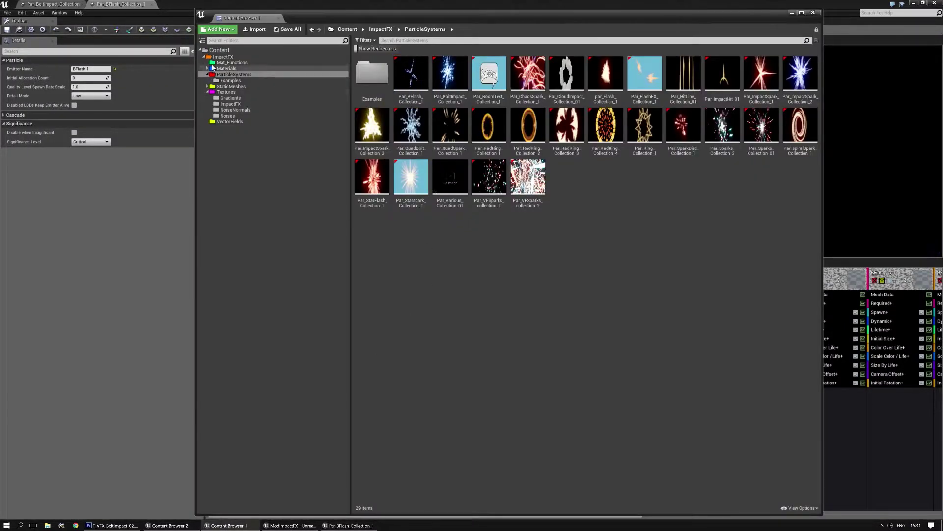
pyautogui.click(227, 69)
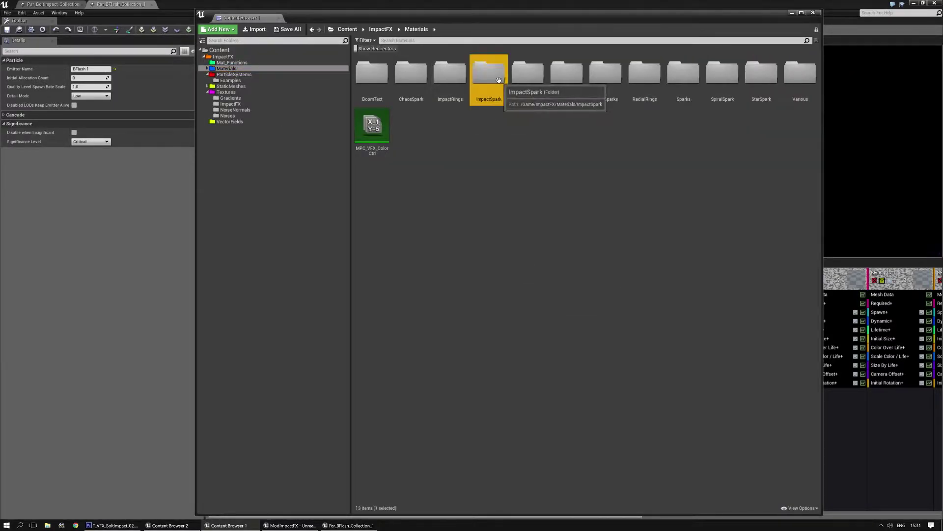
pyautogui.doubleClick(499, 87)
pyautogui.click(247, 100)
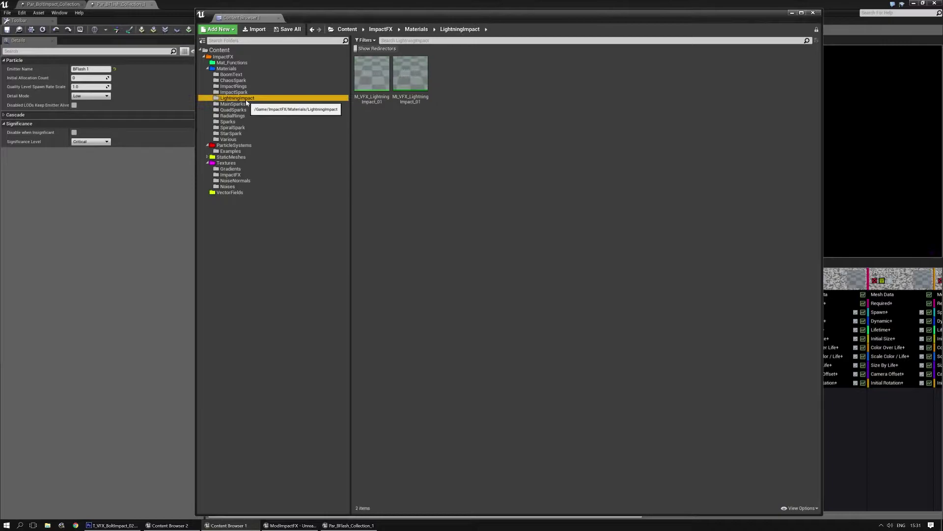
pyautogui.doubleClick(378, 81)
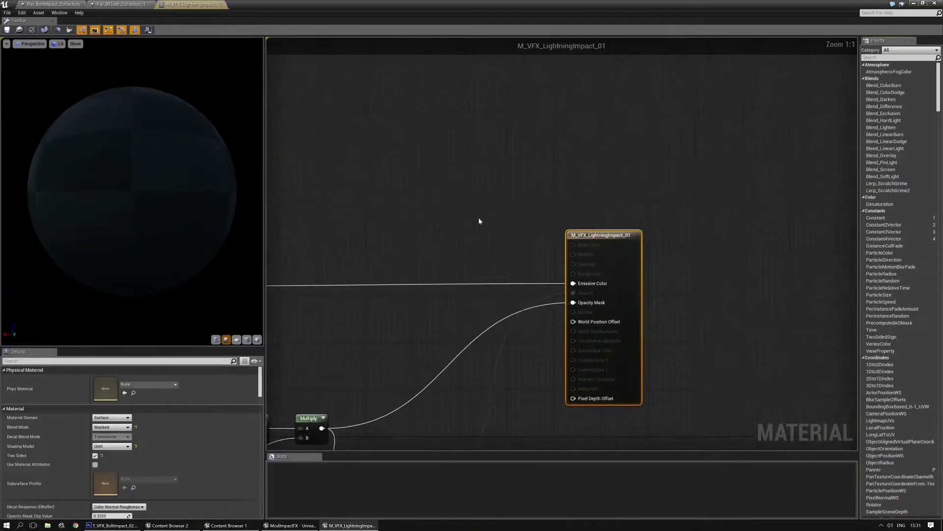
pyautogui.moveTo(481, 219); pyautogui.dragTo(647, 276, button='right')
pyautogui.scroll(-2, 584, 283)
pyautogui.moveTo(584, 283); pyautogui.dragTo(569, 322, button='right')
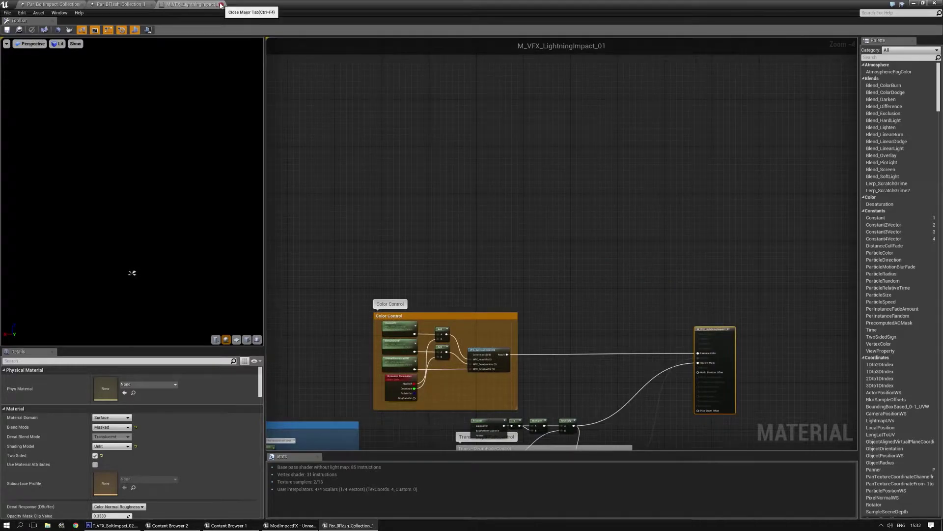
pyautogui.click(223, 5)
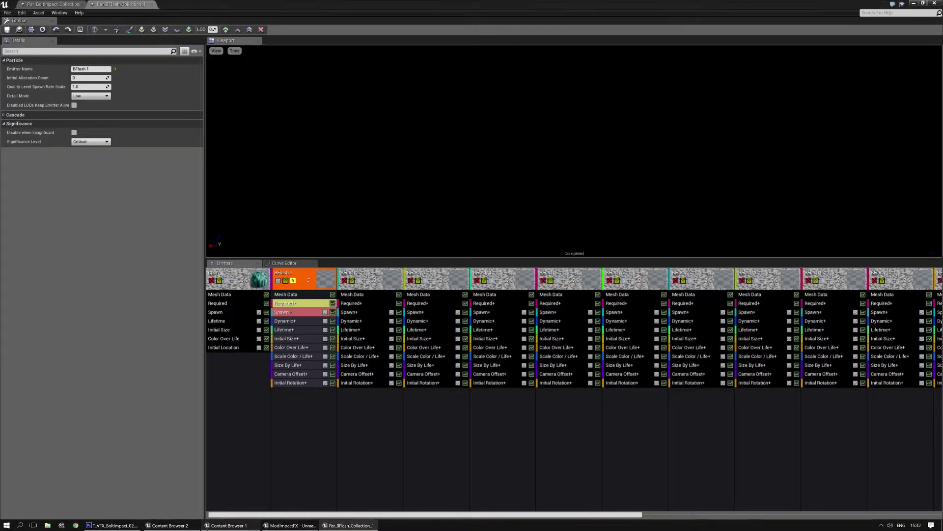
# Step: Duplicate MI_VFX_LightningImpact_01, keep the name MI_VFX_LightningImpact_02, and open the copy
pyautogui.click(226, 526)
pyautogui.click(460, 130)
pyautogui.click(407, 73)
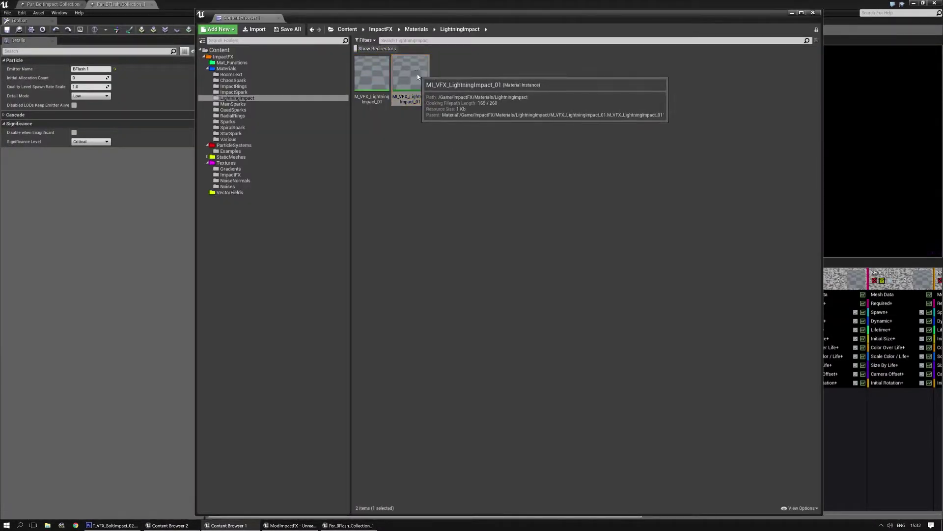
pyautogui.rightClick(417, 74)
pyautogui.click(455, 126)
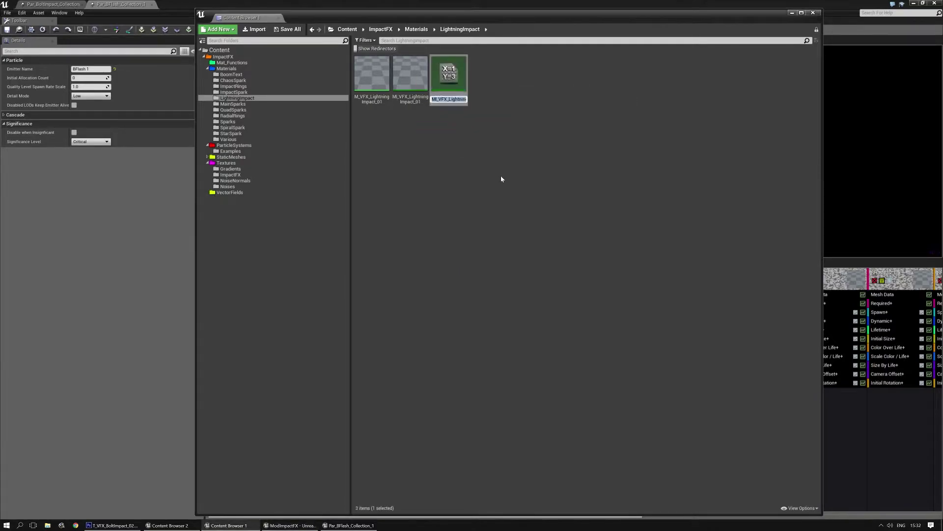
pyautogui.press('Return')
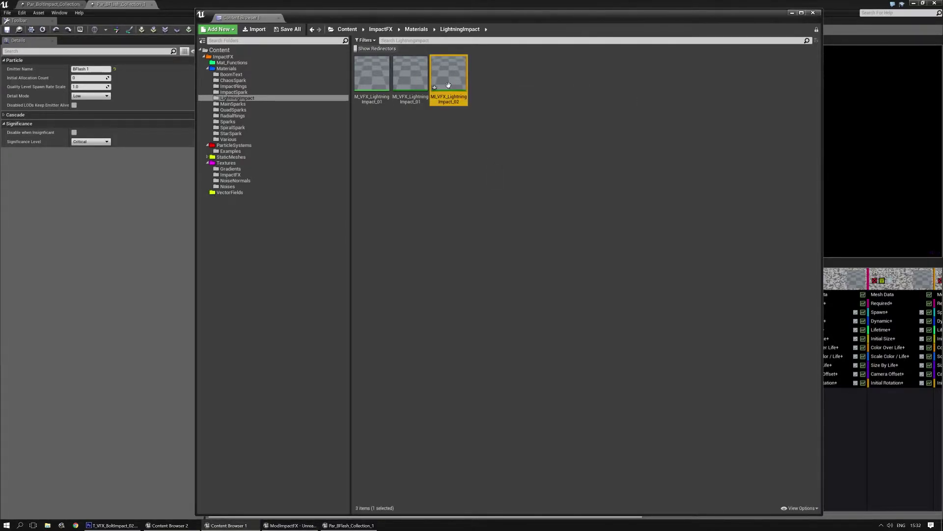
pyautogui.doubleClick(449, 78)
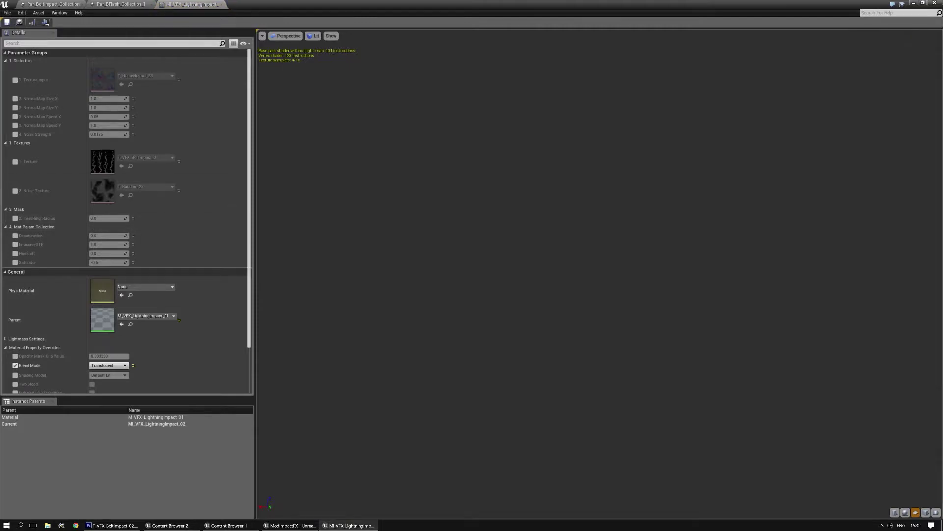
# Step: Override the Texture parameter with T_VFX_BoltImpact_02, save the instance, and return to Par_BoltImpact_Collection
pyautogui.click(14, 161)
pyautogui.click(167, 157)
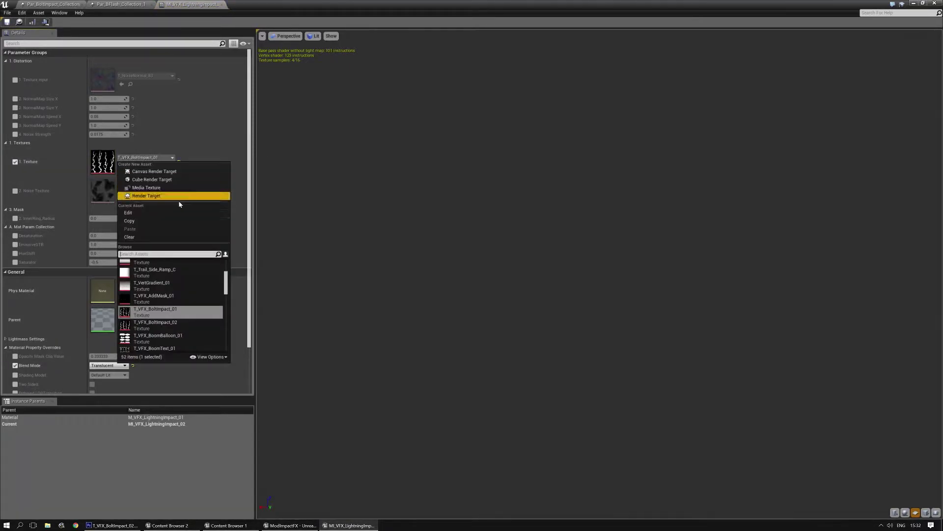
pyautogui.click(177, 326)
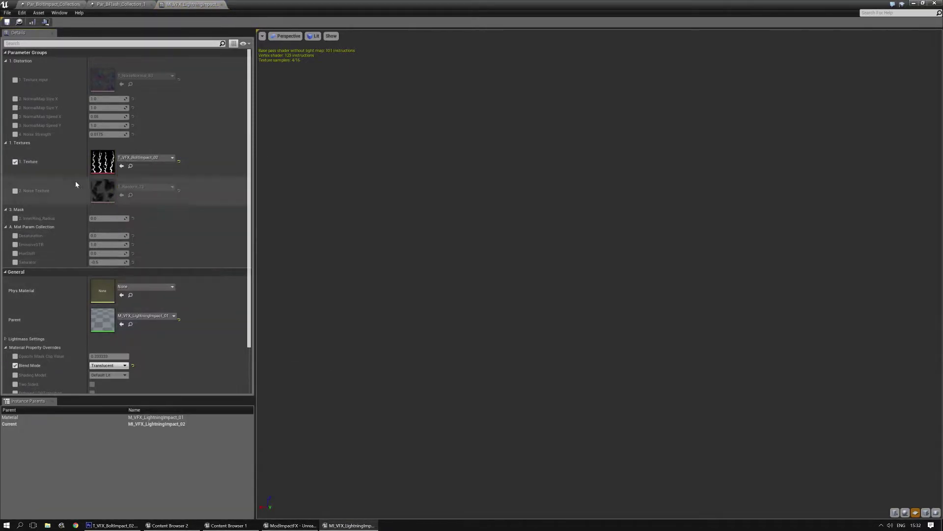
pyautogui.click(7, 21)
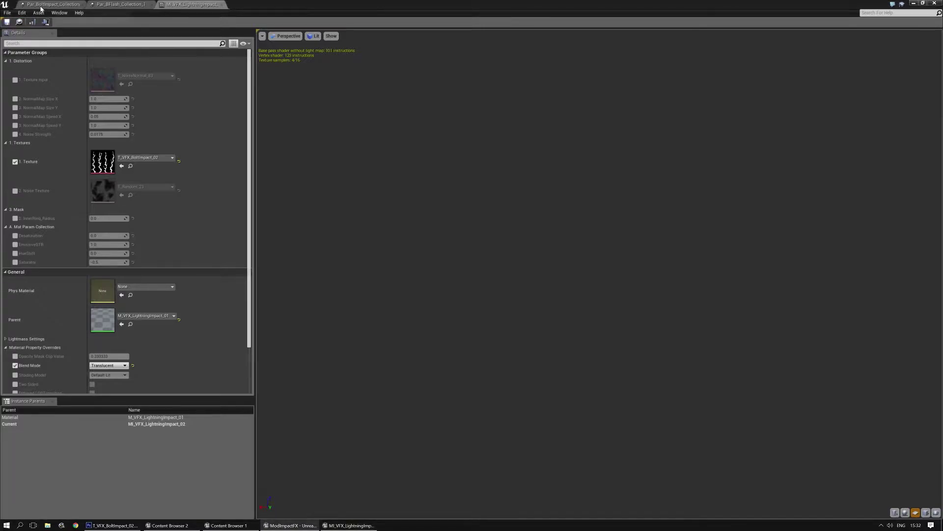
pyautogui.click(109, 4)
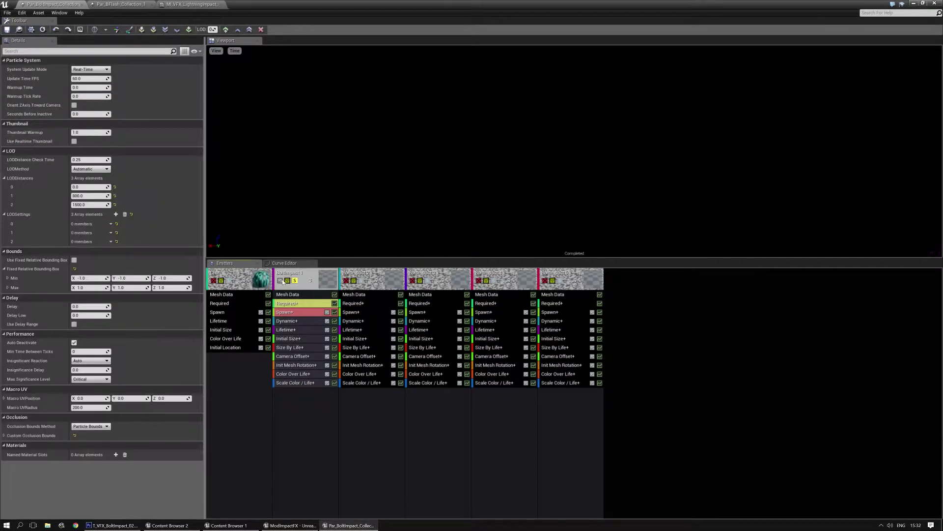
# Step: Duplicate the BoltImpact 1 emitter with Ctrl+D and move the copy to the end, after BoltImpact 5
pyautogui.click(295, 281)
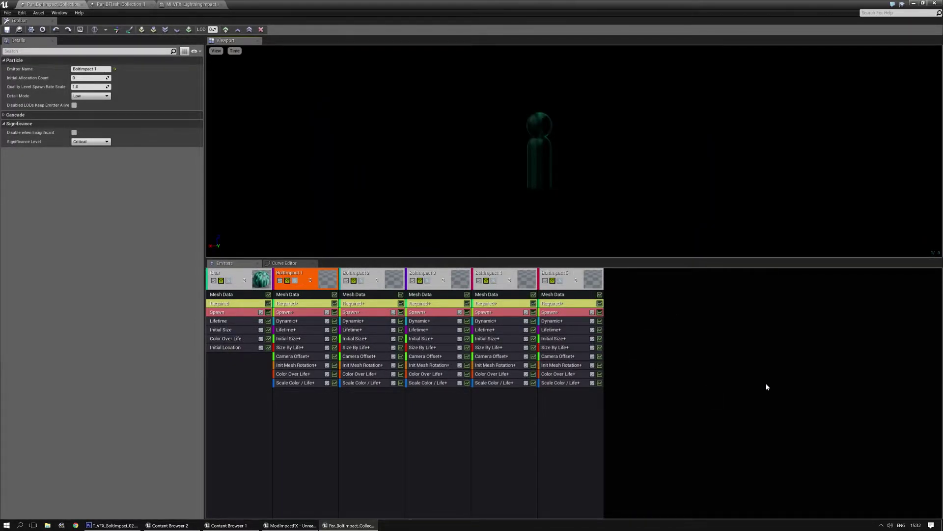
pyautogui.hotkey('ctrl', 'd')
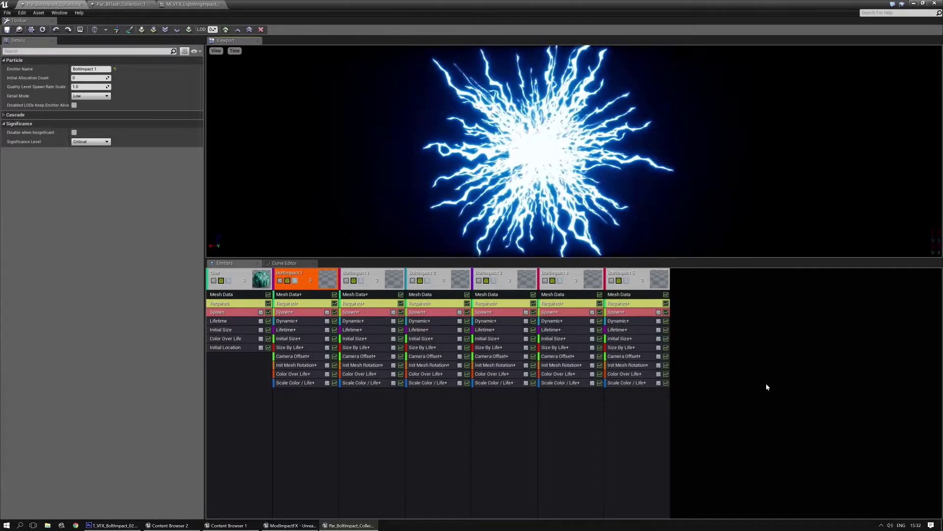
pyautogui.click(366, 277)
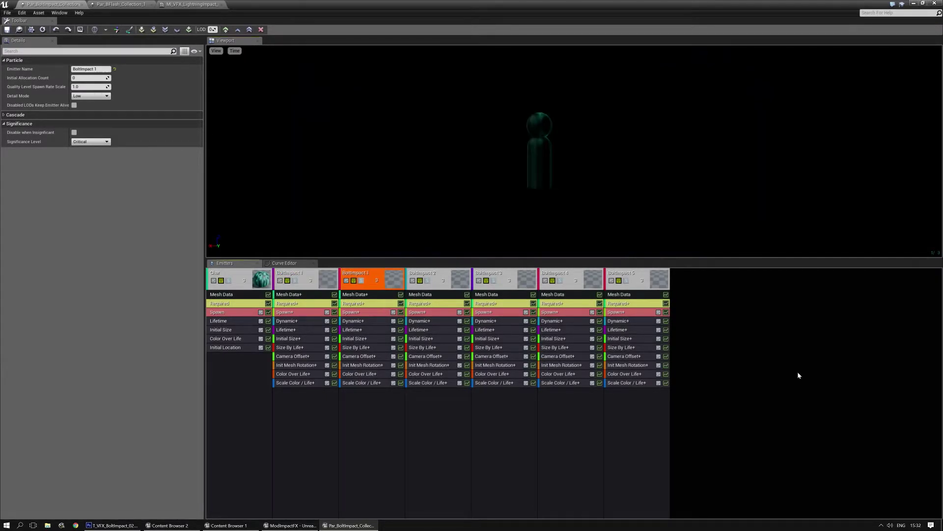
pyautogui.press('Right')
pyautogui.press('Right')
pyautogui.press('Right')
pyautogui.press('Right')
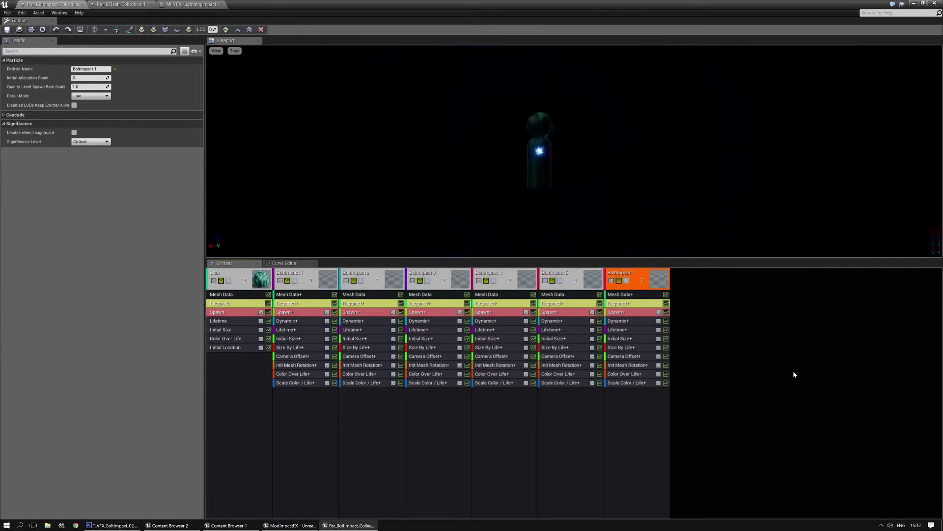
pyautogui.rightClick(637, 279)
pyautogui.moveTo(650, 279)
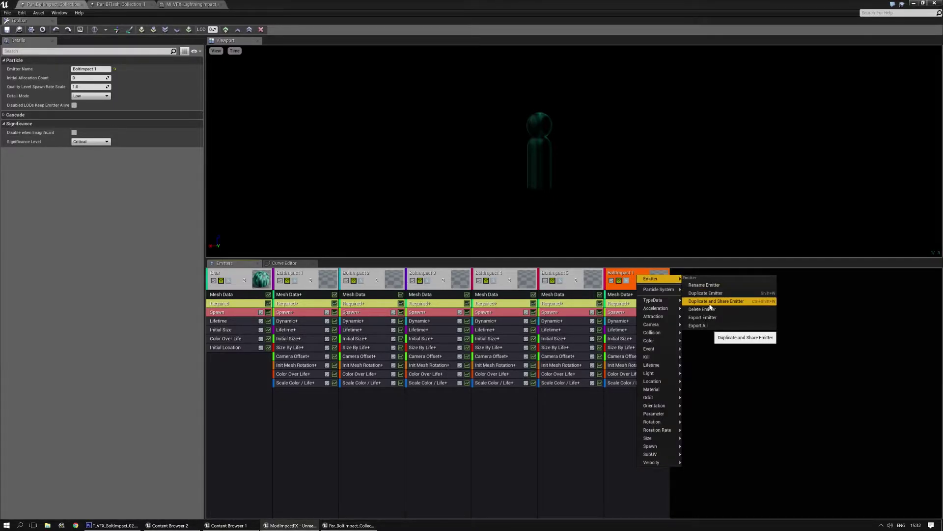
pyautogui.click(706, 378)
# Step: Drag BoltImpact 5's Required module onto the last BoltImpact 1 emitter to share it
pyautogui.click(619, 304)
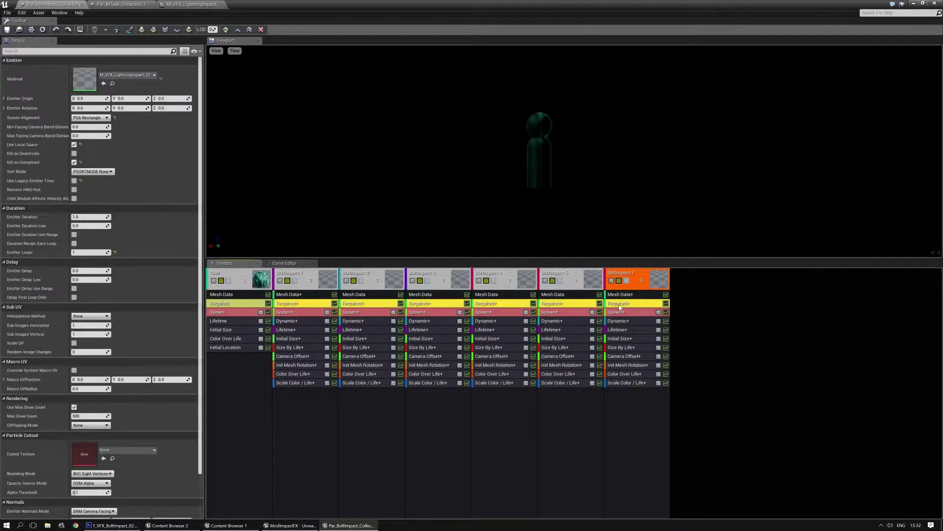
pyautogui.click(575, 306)
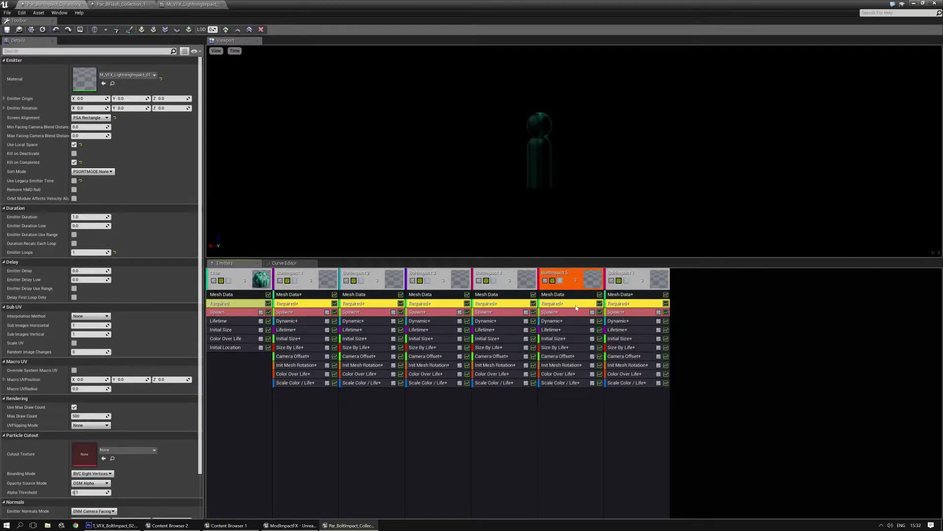
pyautogui.moveTo(600, 308); pyautogui.dragTo(624, 304)
pyautogui.click(635, 305)
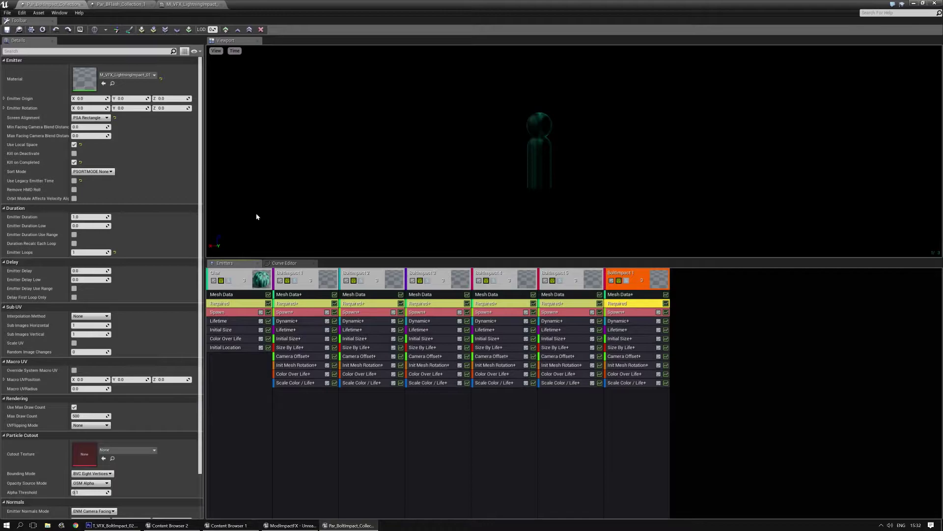
# Step: Search 'lightning impact' and assign the lightning impact material to the shared Required module
pyautogui.click(140, 76)
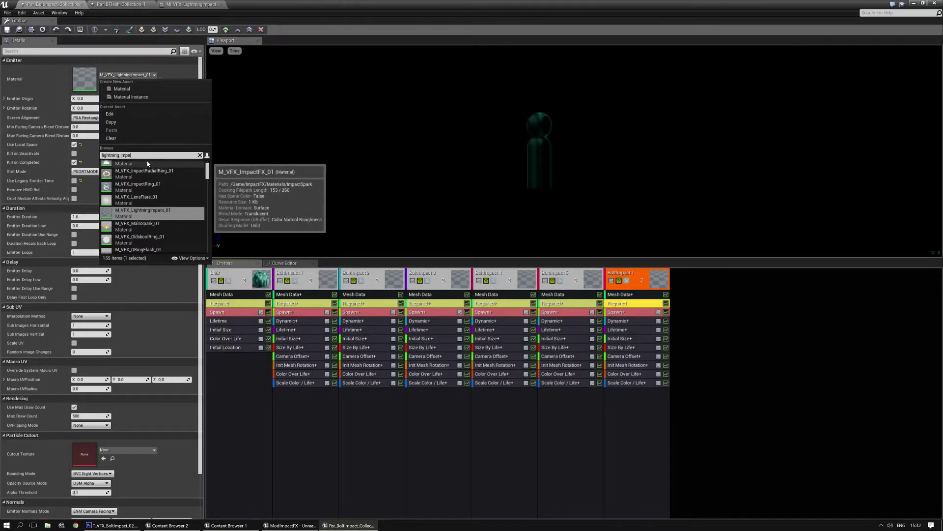
pyautogui.write('lightning impact')
pyautogui.click(166, 192)
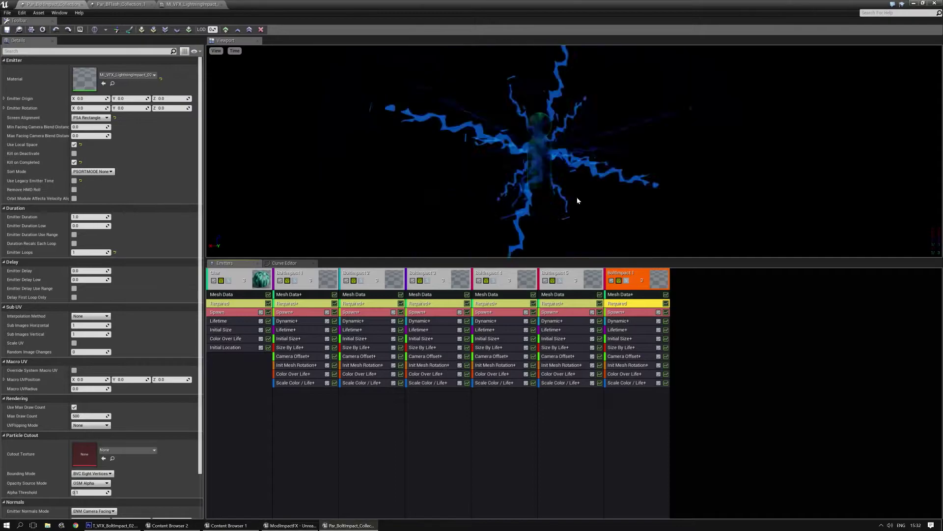
pyautogui.click(570, 276)
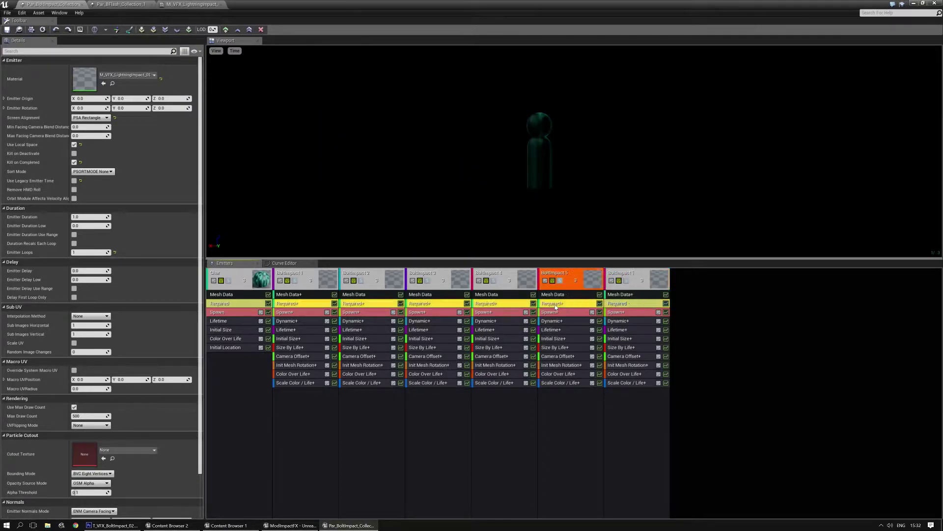
pyautogui.click(145, 77)
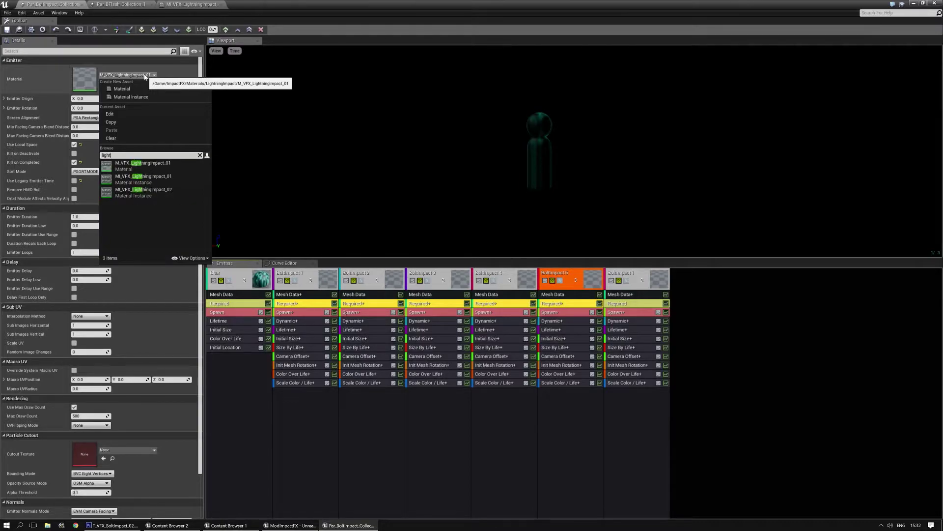
pyautogui.click(158, 179)
pyautogui.click(745, 388)
pyautogui.click(636, 276)
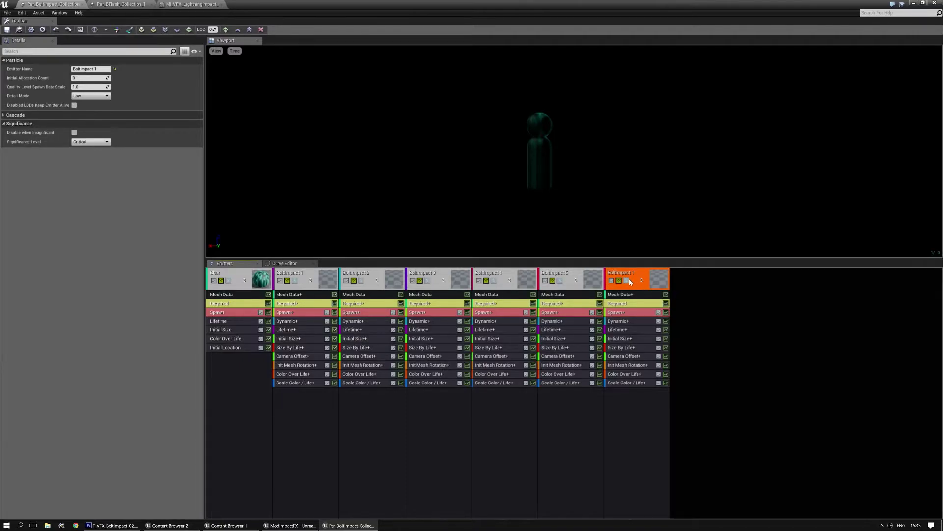
# Step: Solo-preview the last emitter, then open MI_VFX_LightningImpact_01 from BoltImpact 1's Required material
pyautogui.click(627, 280)
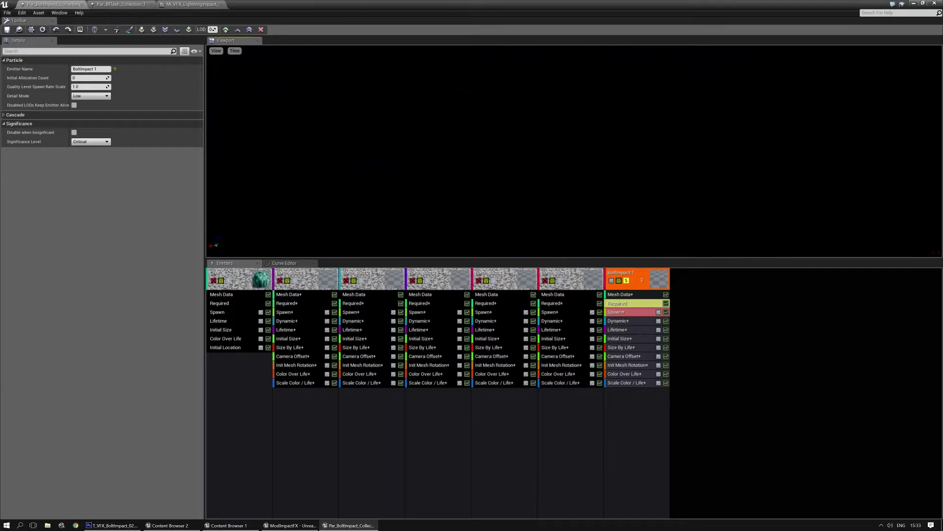
pyautogui.click(627, 281)
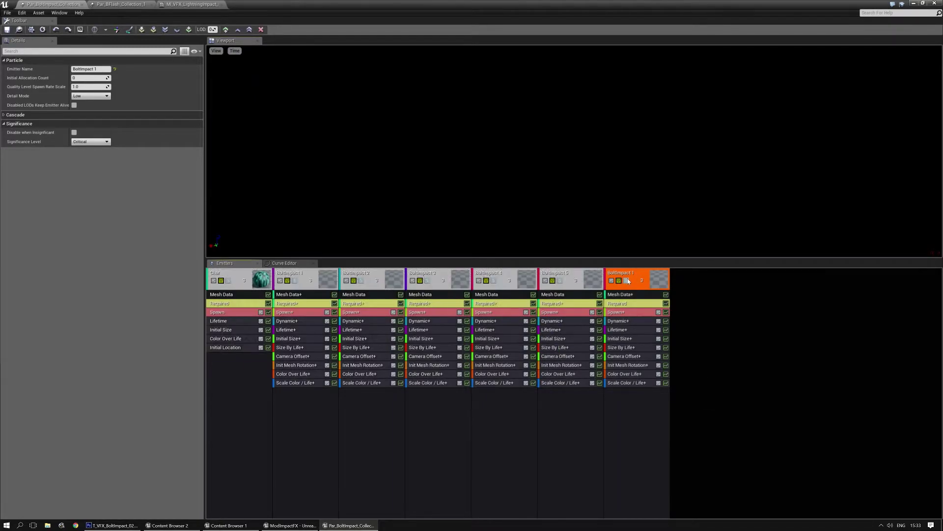
pyautogui.click(296, 303)
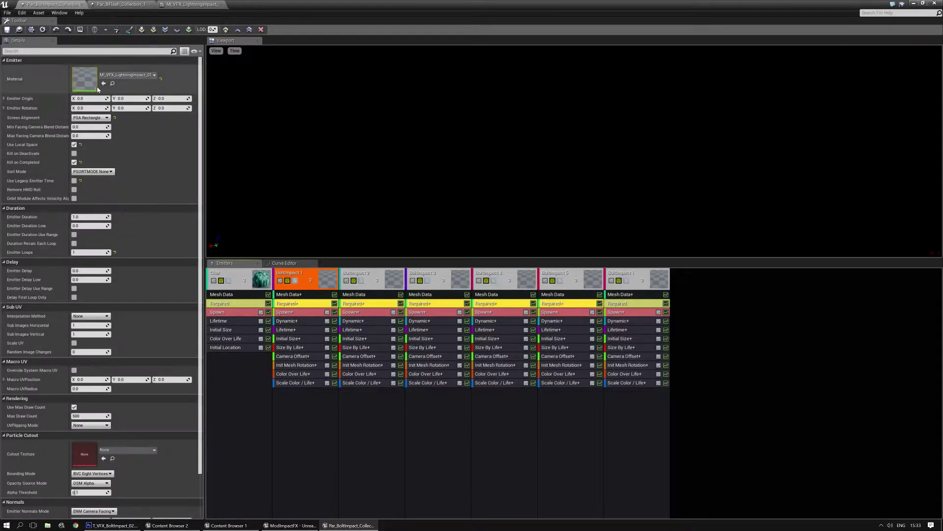
pyautogui.doubleClick(90, 79)
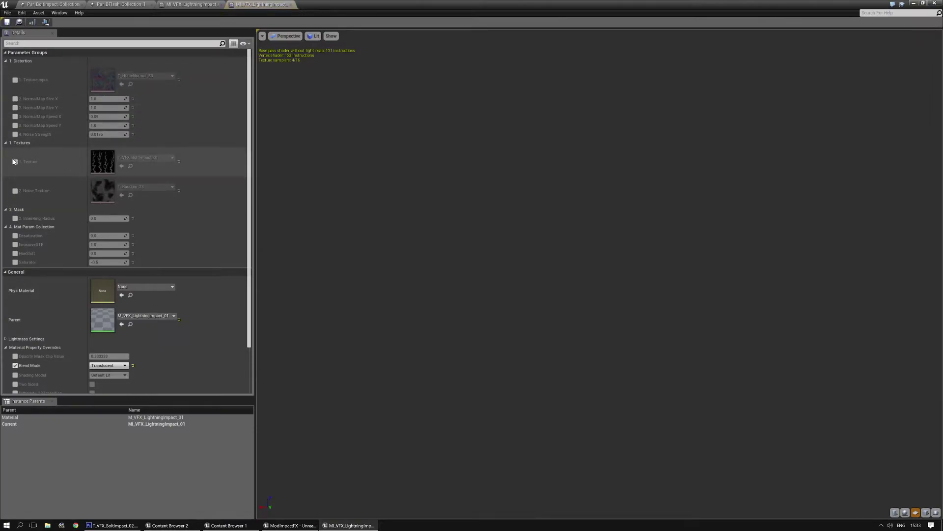
# Step: Check T_VFX_BoltImpact_01's tiling, then give T_VFX_BoltImpact_02 Mirror X and Clamp Y tiling
pyautogui.doubleClick(101, 158)
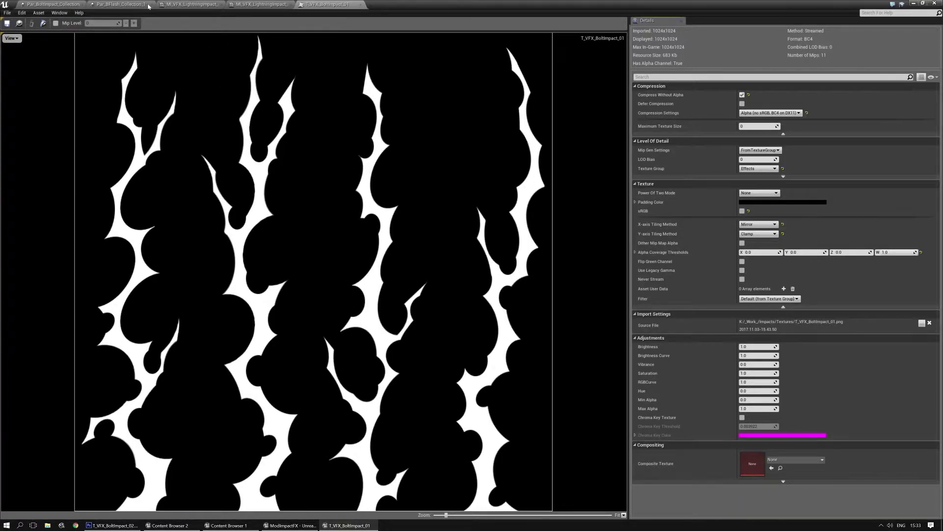
pyautogui.click(182, 5)
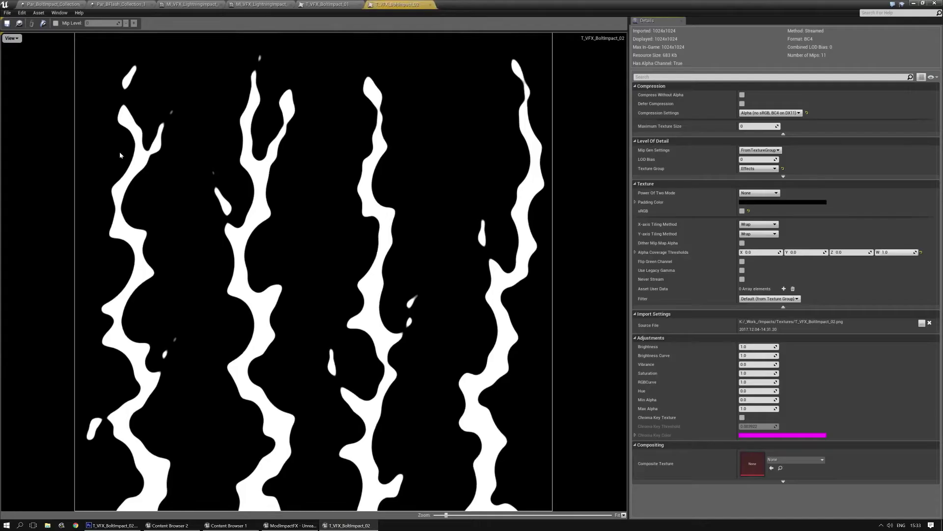
pyautogui.doubleClick(103, 161)
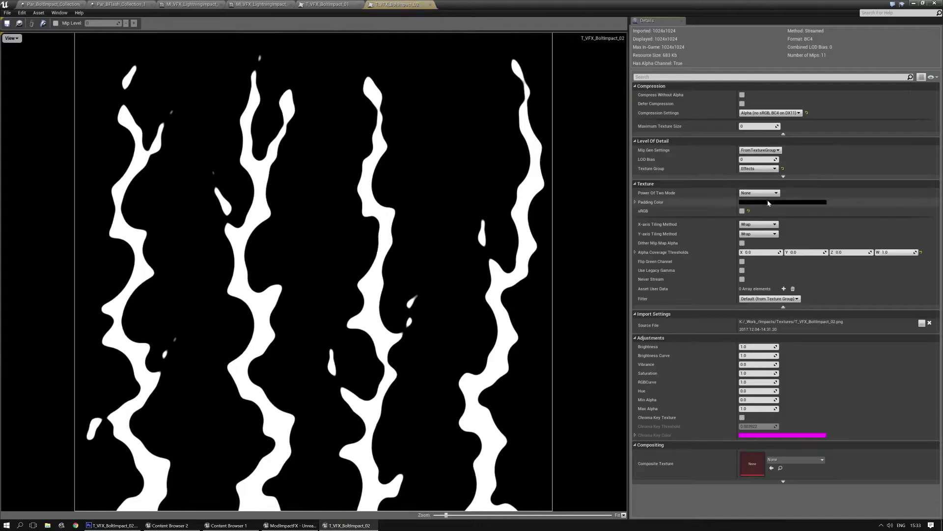
pyautogui.click(759, 224)
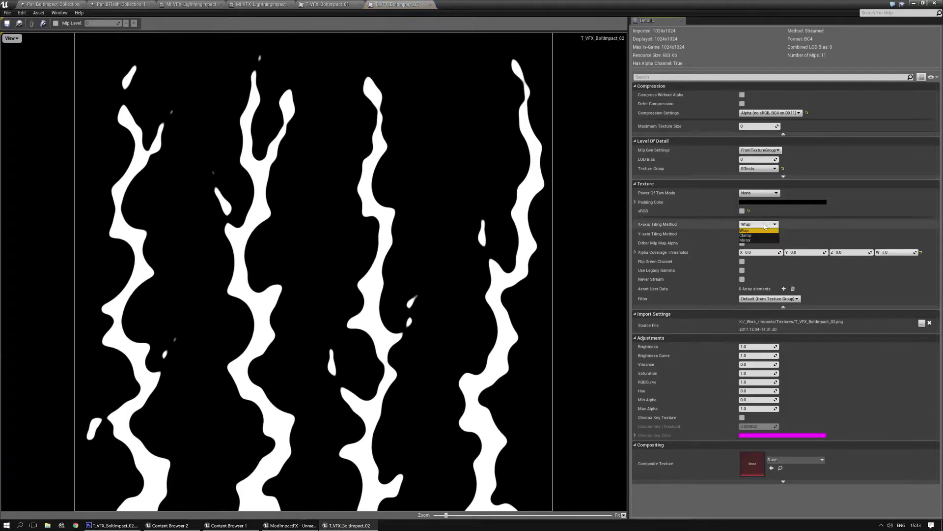
pyautogui.click(746, 240)
pyautogui.click(759, 234)
pyautogui.click(747, 246)
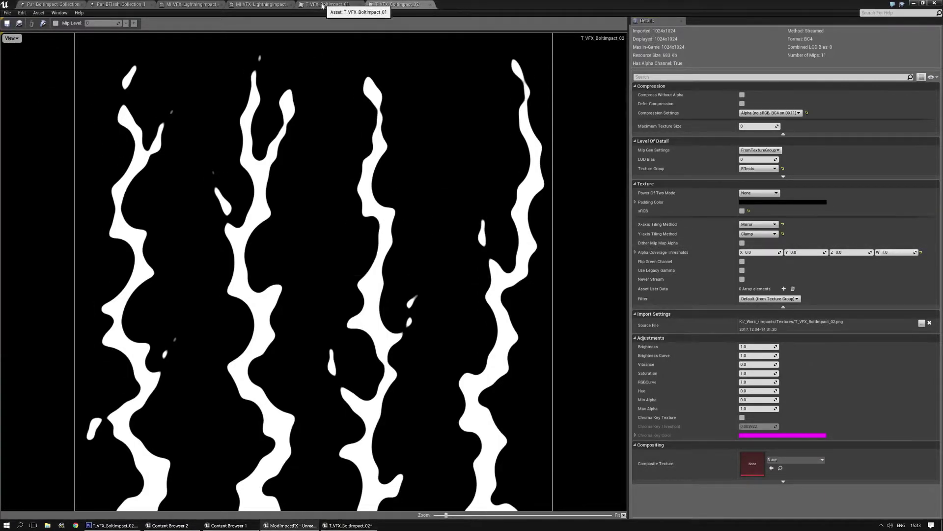
pyautogui.click(53, 4)
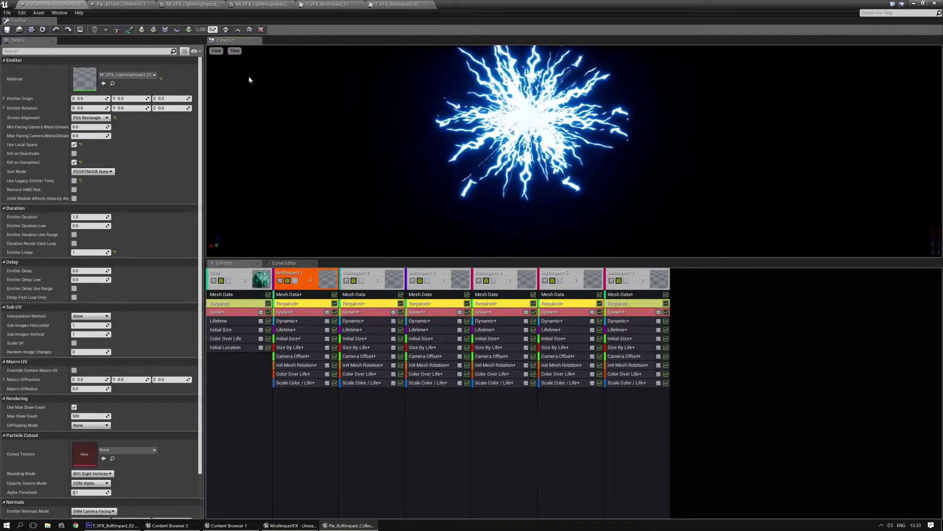
# Step: Duplicate and share the BoltImpact 2 emitter, moving the copy to the last position
pyautogui.click(108, 5)
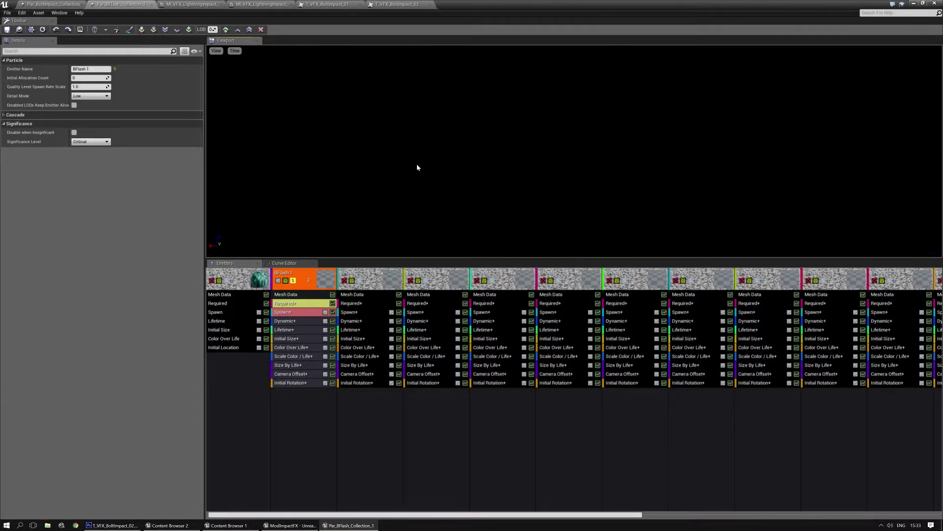
pyautogui.click(53, 4)
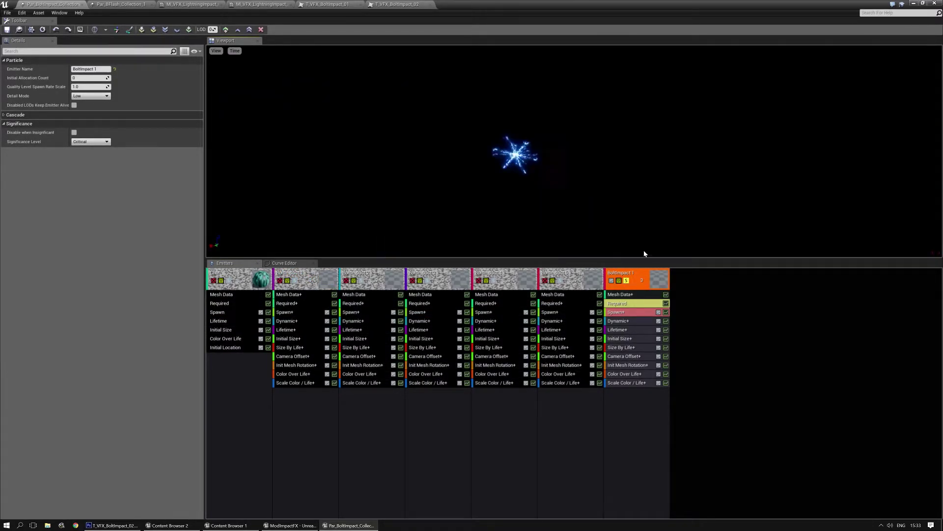
pyautogui.click(361, 278)
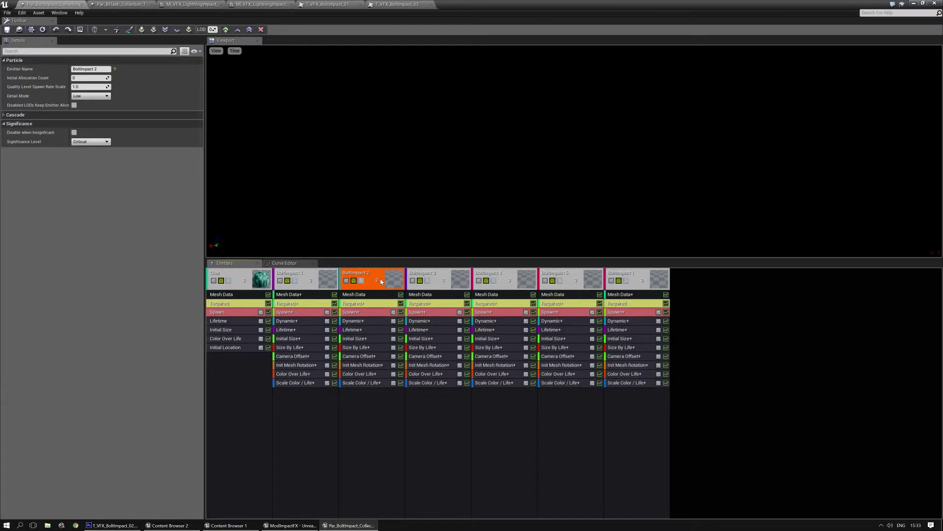
pyautogui.rightClick(380, 279)
pyautogui.click(462, 305)
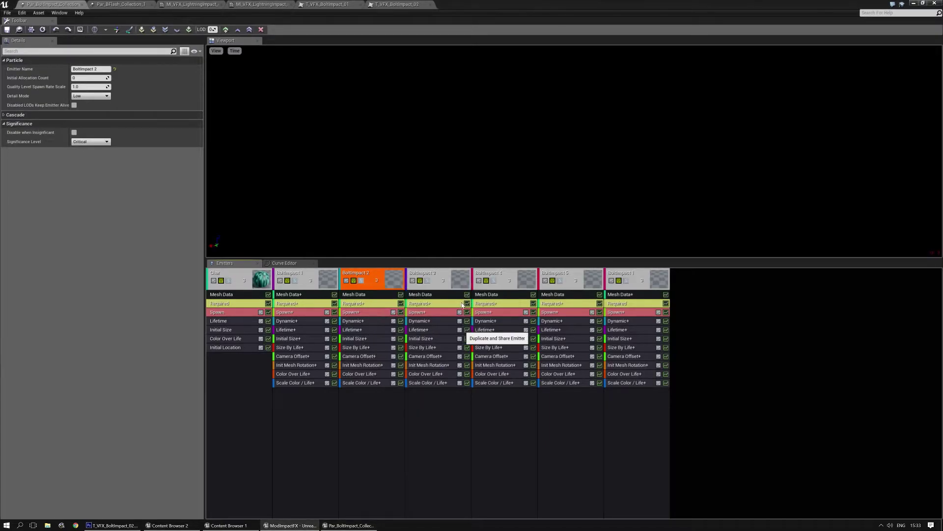
pyautogui.press('Right')
pyautogui.press('Right')
pyautogui.press('Right')
pyautogui.press('Right')
pyautogui.press('Right')
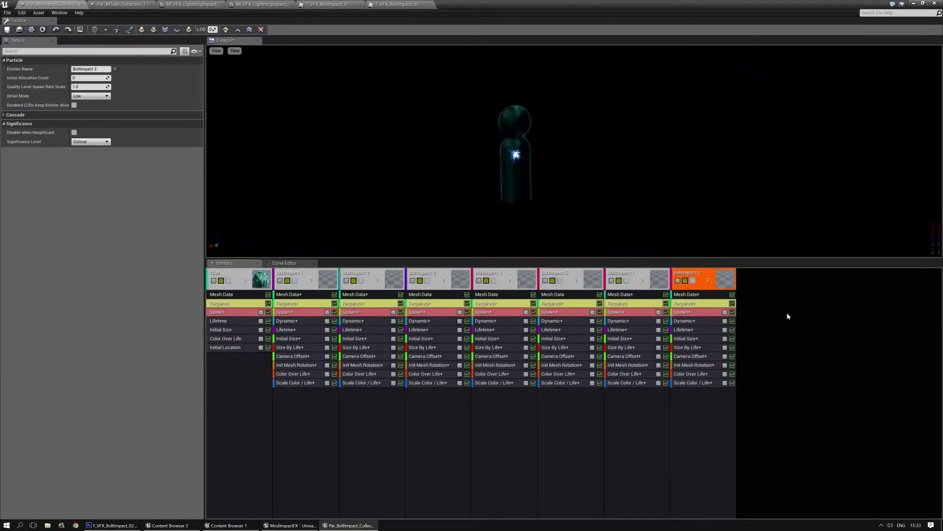
# Step: Share the BoltImpact 1 copy's Required module with the new copy and solo-preview it
pyautogui.click(629, 304)
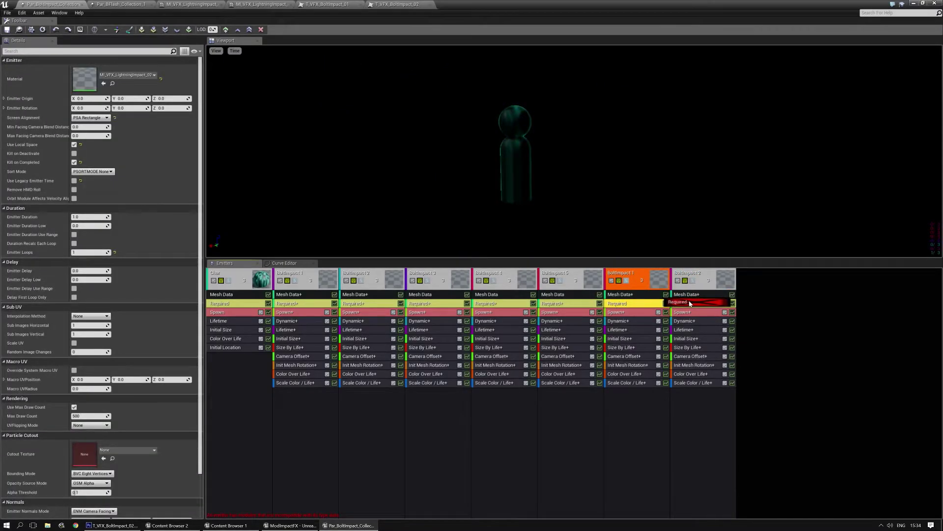
pyautogui.click(693, 281)
pyautogui.click(693, 281)
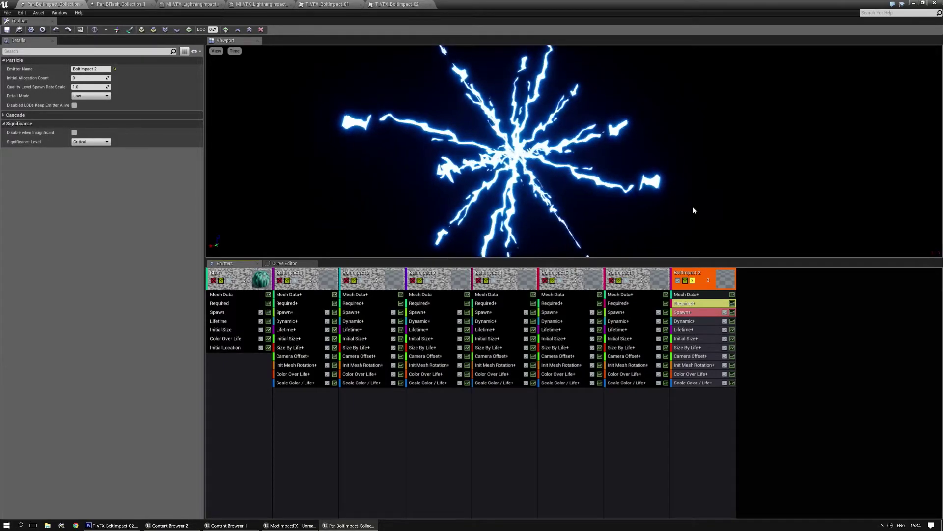
pyautogui.click(693, 281)
pyautogui.click(850, 326)
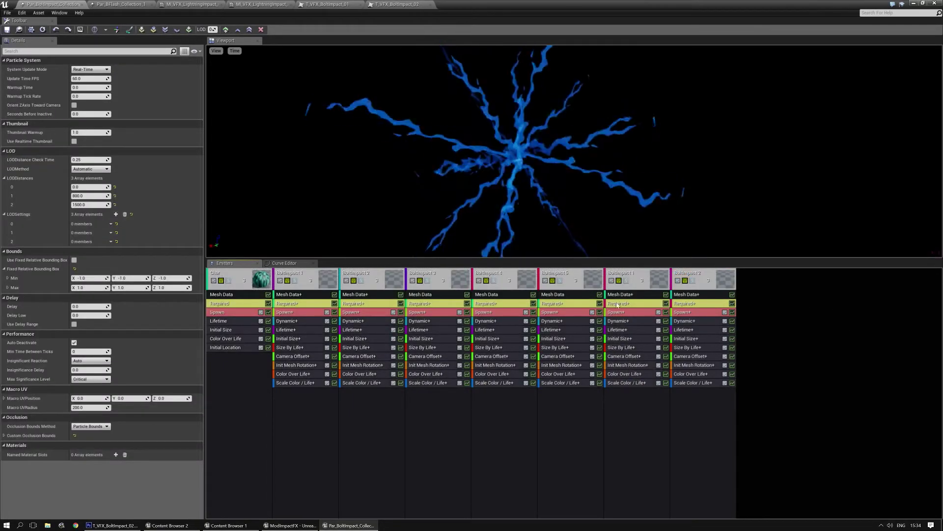
# Step: In Par_BFlash_Collection_1, turn off Solo on BFlash 1 and confirm it uses MI_VFX_LightningImpact_01
pyautogui.click(136, 7)
pyautogui.click(293, 281)
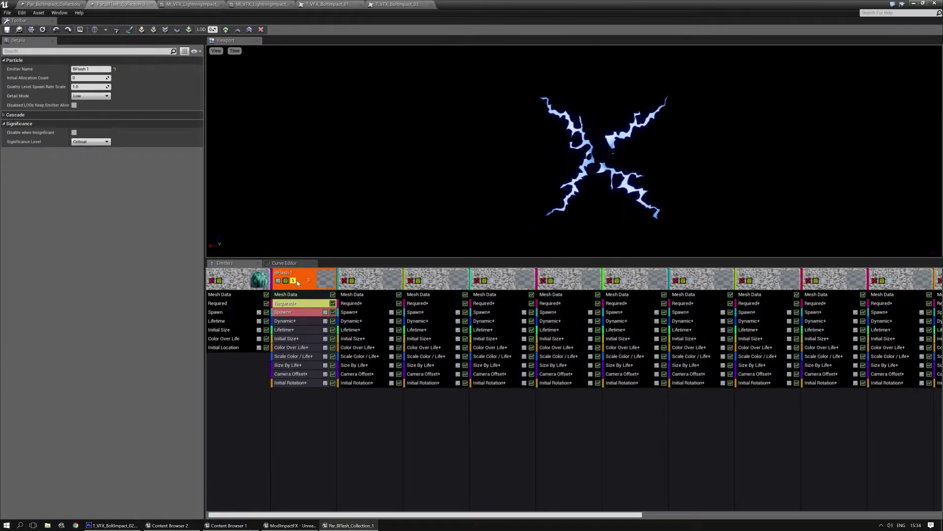
pyautogui.click(290, 303)
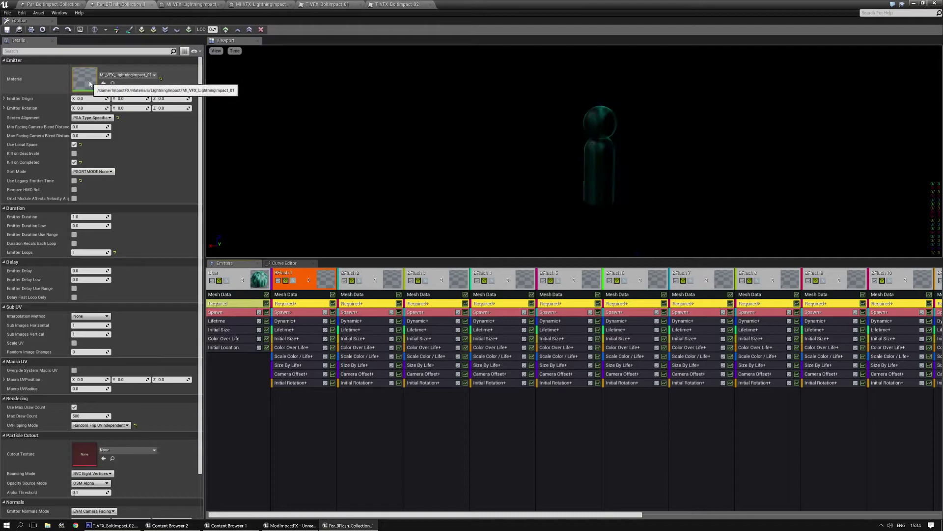
pyautogui.doubleClick(85, 79)
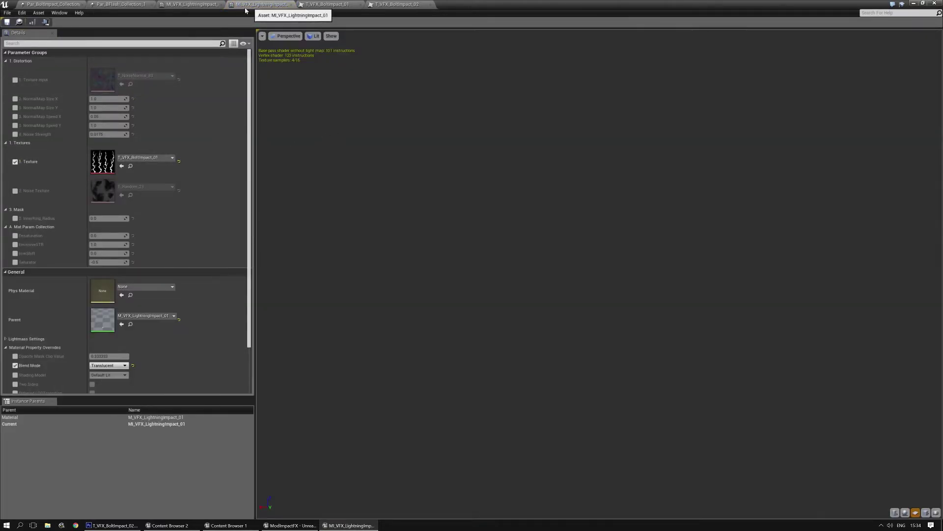
pyautogui.click(53, 4)
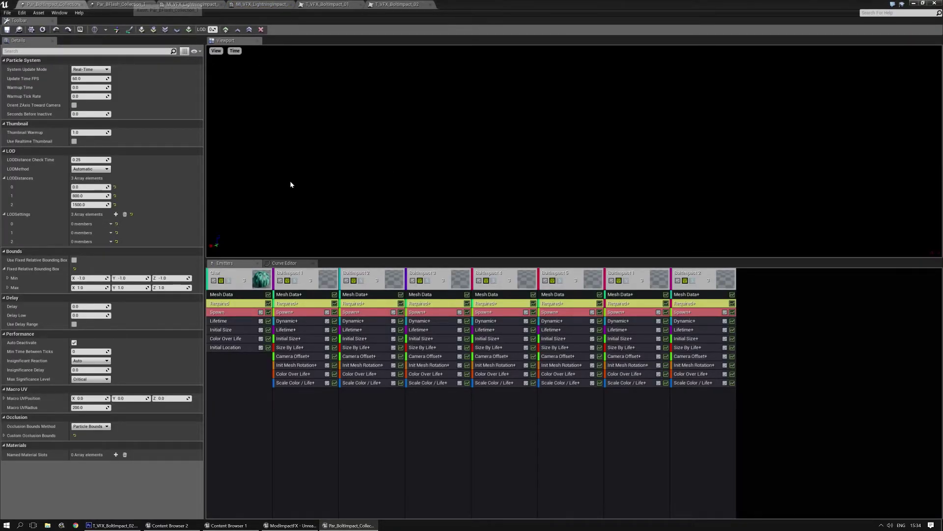
pyautogui.click(124, 6)
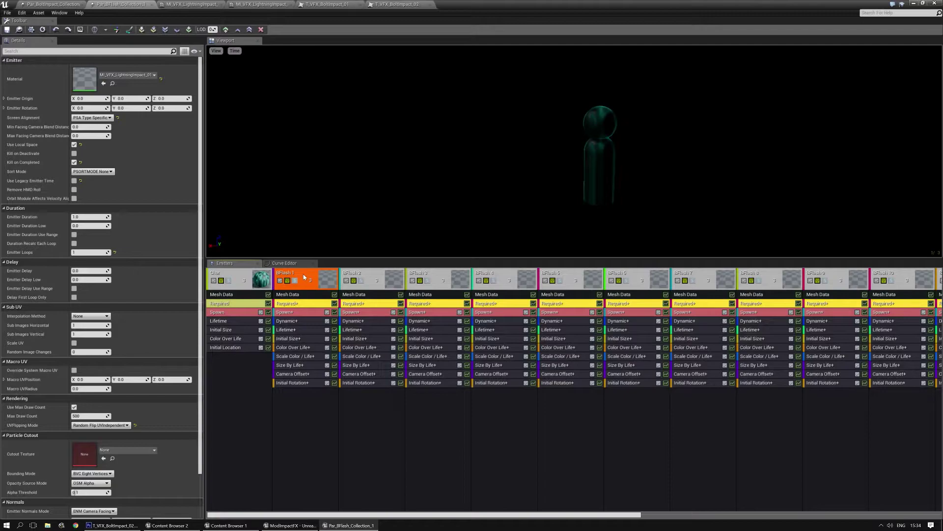
# Step: Duplicate the BFlash 1 emitter, move the copy to the end, and rename it 'BFlashB 1'
pyautogui.click(304, 276)
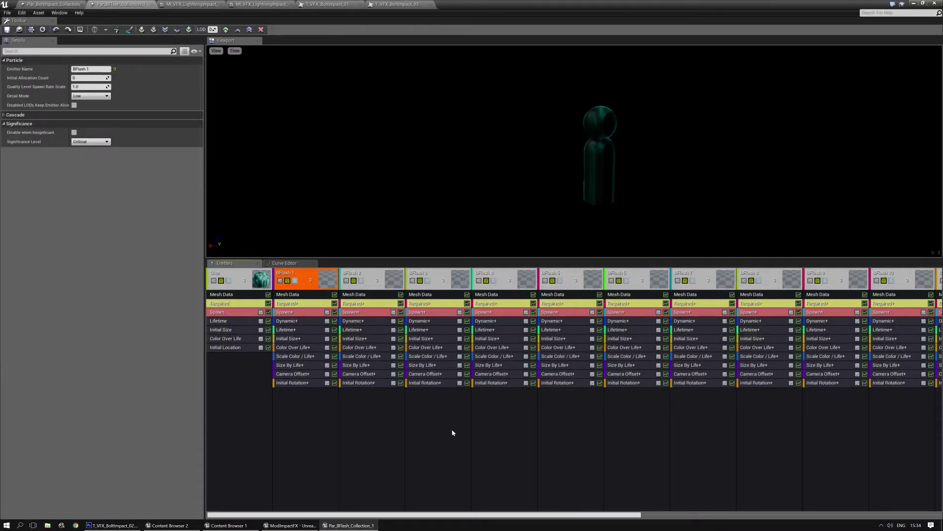
pyautogui.rightClick(305, 276)
pyautogui.moveTo(322, 280)
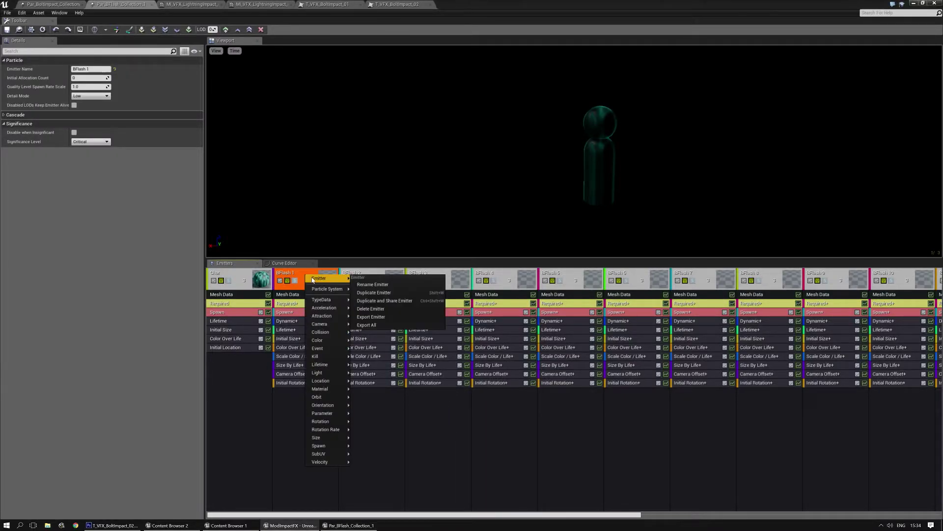
pyautogui.click(386, 301)
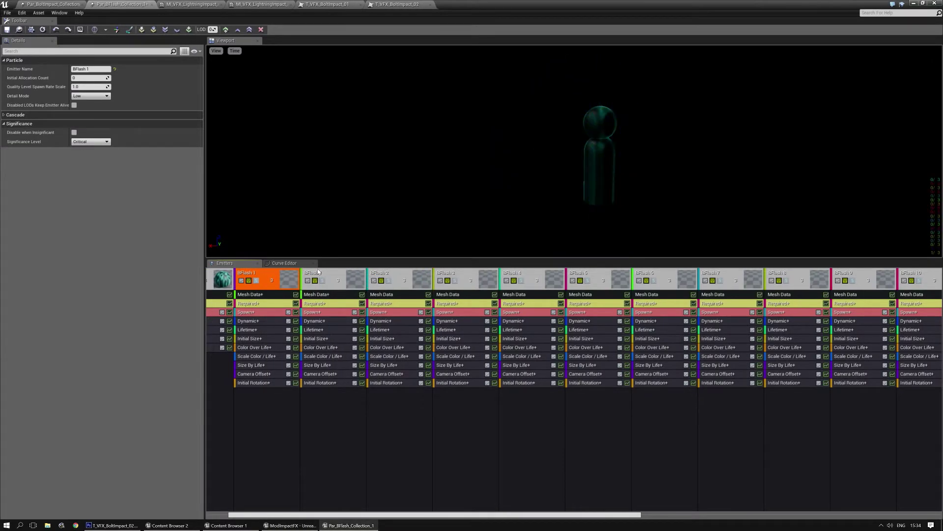
pyautogui.press('Right')
pyautogui.press('Right')
pyautogui.press('Right')
pyautogui.press('Right')
pyautogui.press('Right')
pyautogui.press('Right')
pyautogui.press('Right')
pyautogui.press('Right')
pyautogui.press('Right')
pyautogui.press('Right')
pyautogui.press('Right')
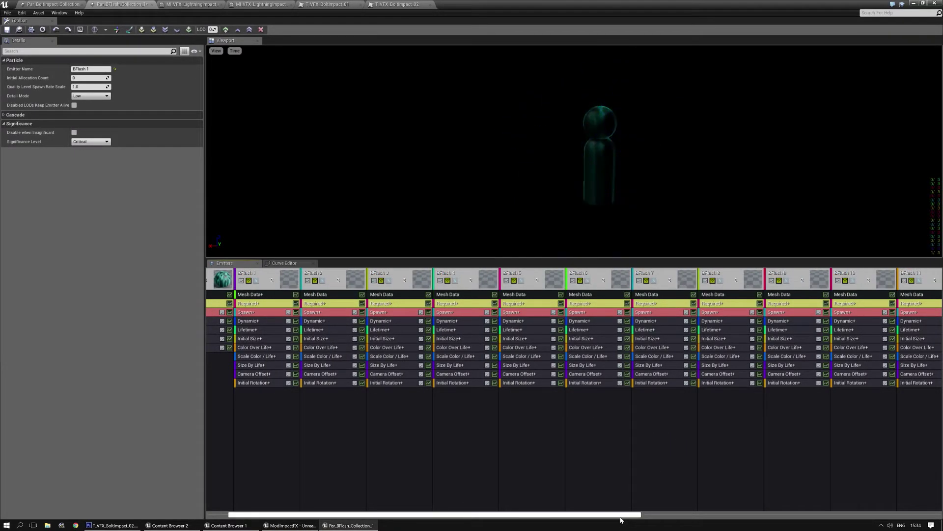
pyautogui.moveTo(623, 515); pyautogui.dragTo(916, 477)
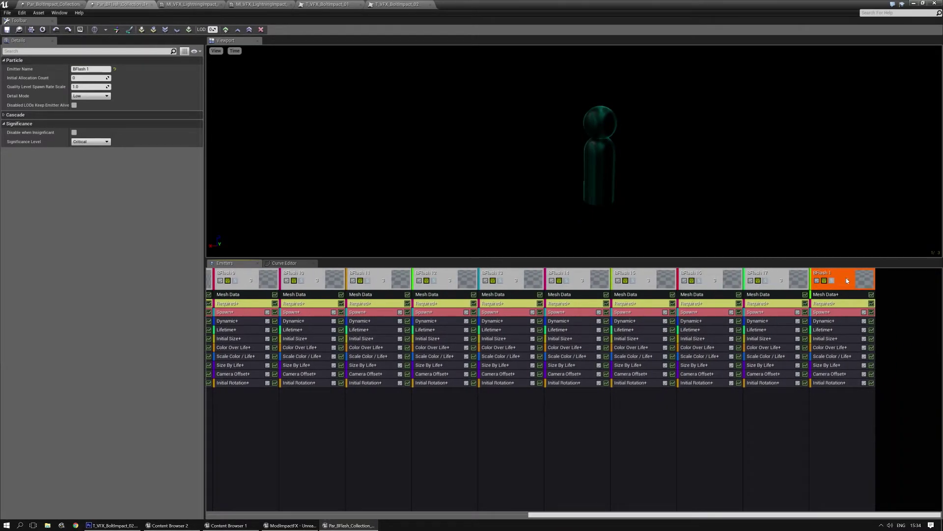
pyautogui.click(91, 69)
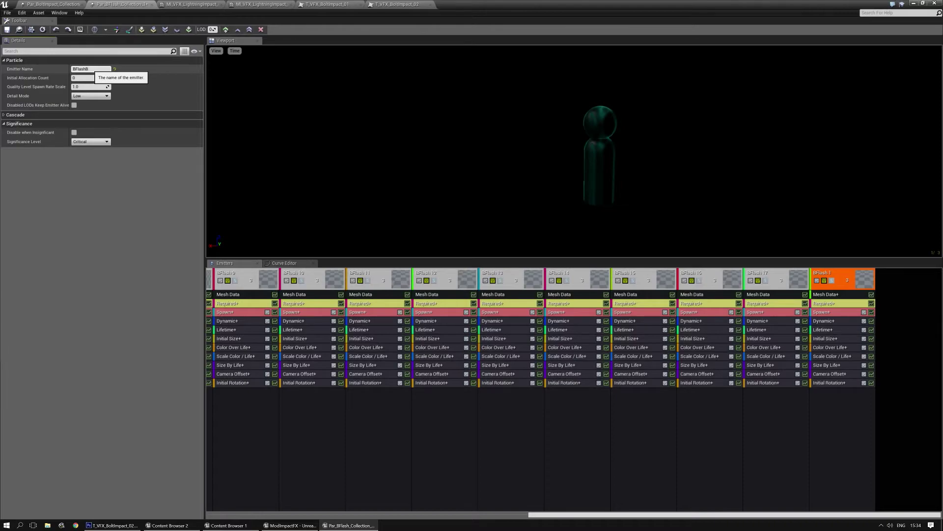
pyautogui.write('BFlashB 1')
pyautogui.press('Return')
# Step: Set BFlashB 1's Required module material to MI_VFX_LightningImpact_02 and preview it soloed
pyautogui.click(770, 300)
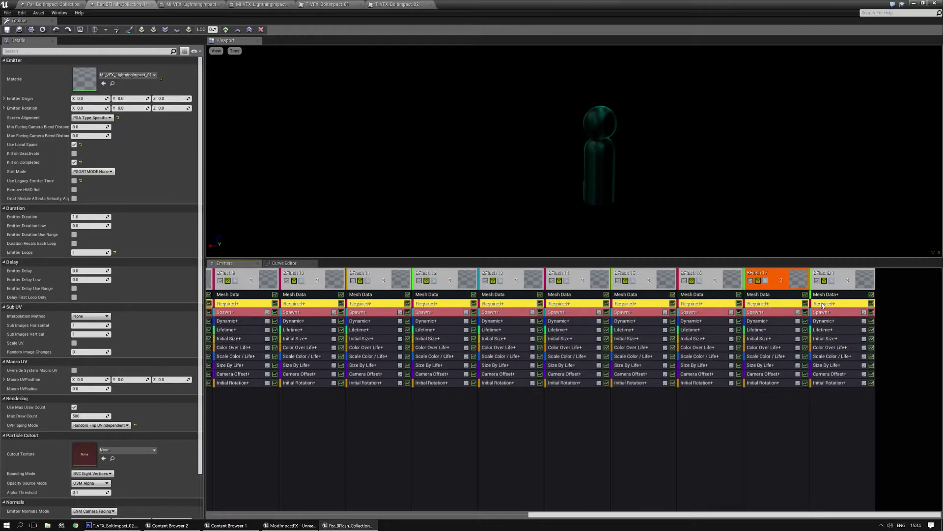
pyautogui.keyDown('ctrl'); pyautogui.moveTo(770, 303); pyautogui.dragTo(834, 305); pyautogui.keyUp('ctrl')
pyautogui.click(834, 304)
pyautogui.click(127, 74)
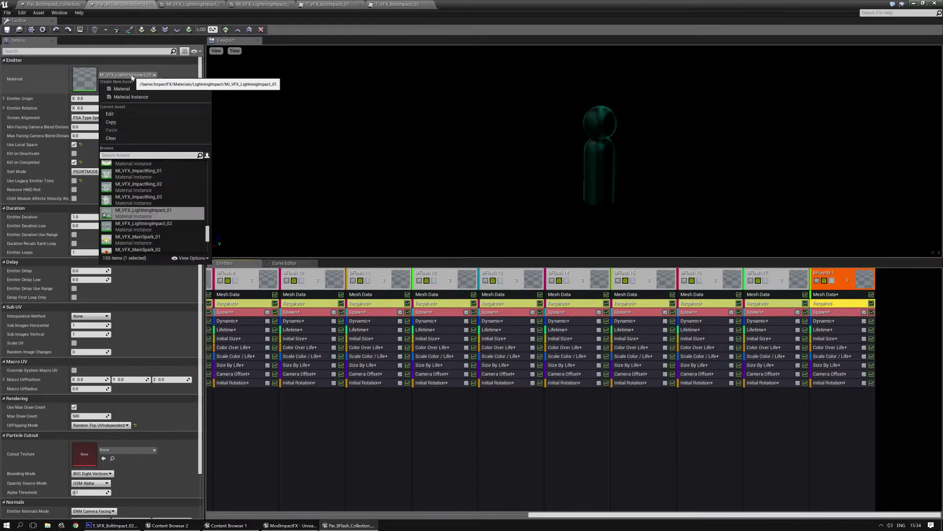
pyautogui.click(149, 224)
pyautogui.click(833, 280)
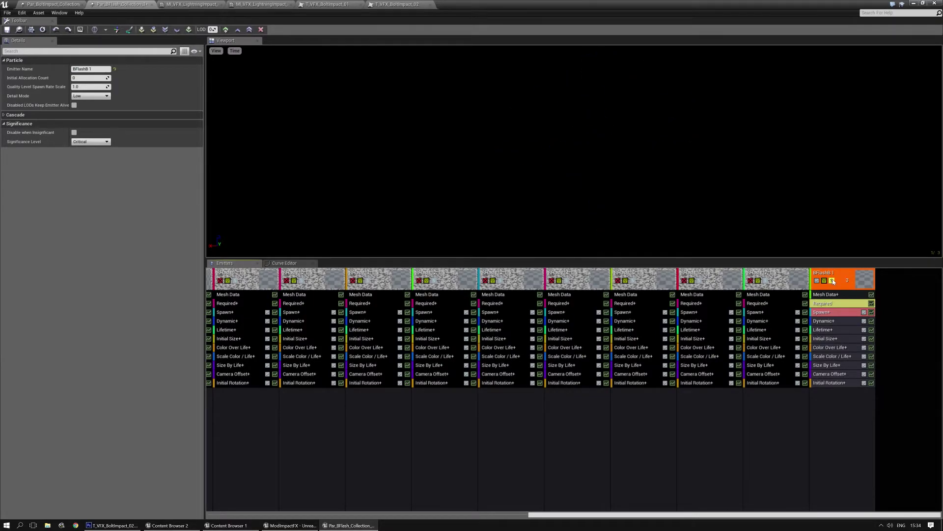
pyautogui.click(832, 280)
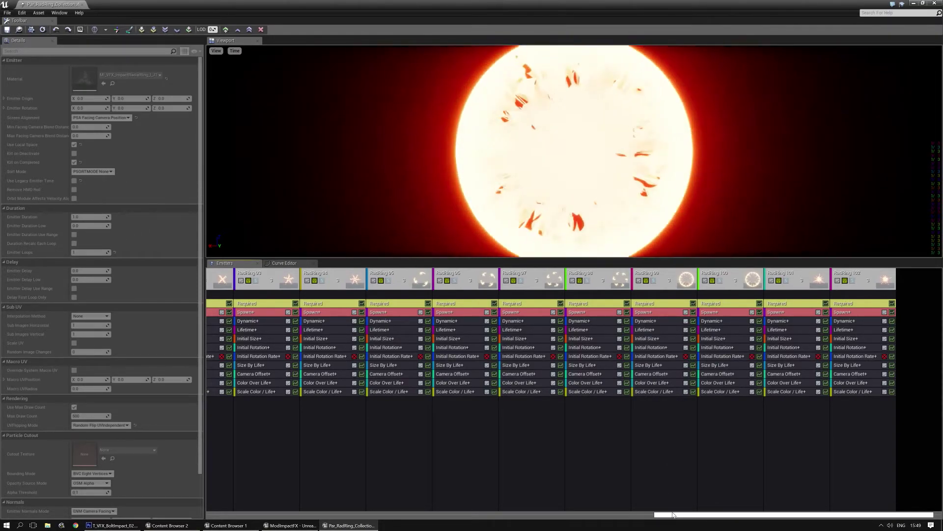
# Step: In Par_RadRing_Collection, select RadRing 102's Required module and set the LOD level to 1
pyautogui.moveTo(674, 515); pyautogui.dragTo(681, 514)
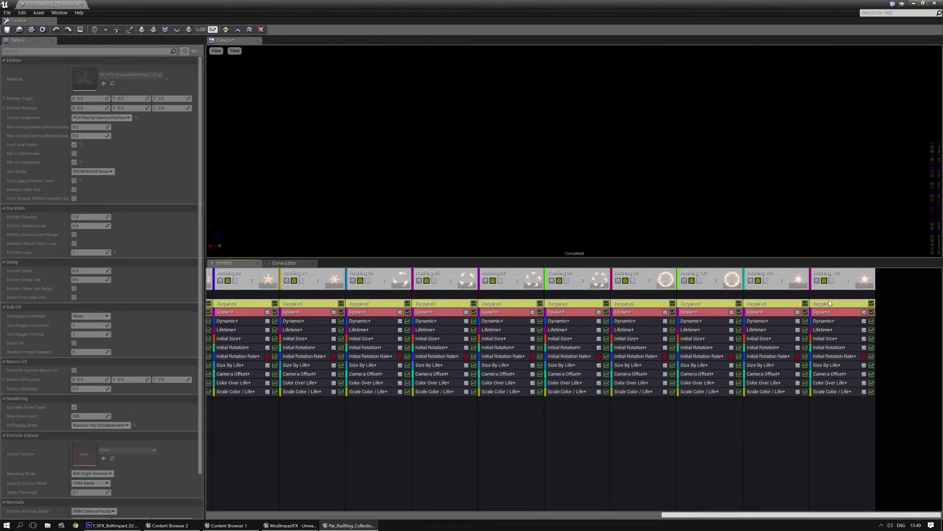
pyautogui.click(829, 303)
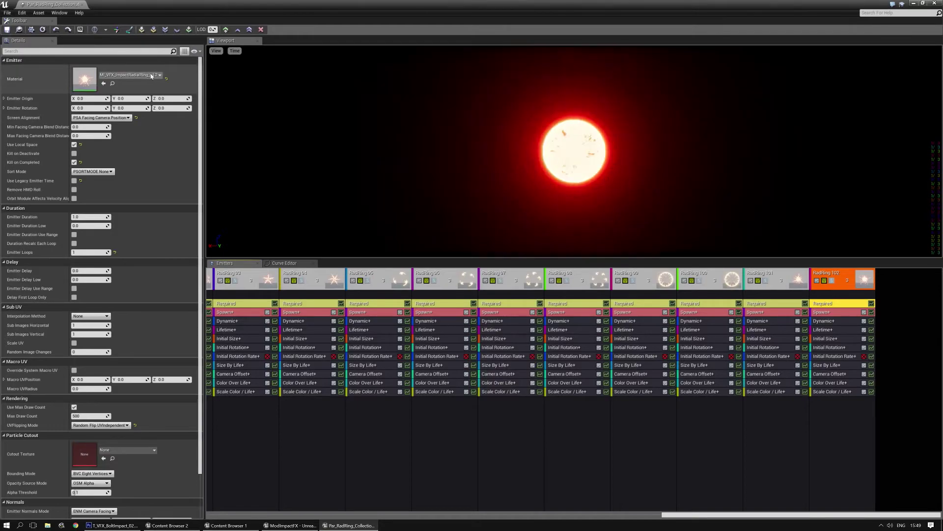
pyautogui.moveTo(213, 29); pyautogui.dragTo(219, 30)
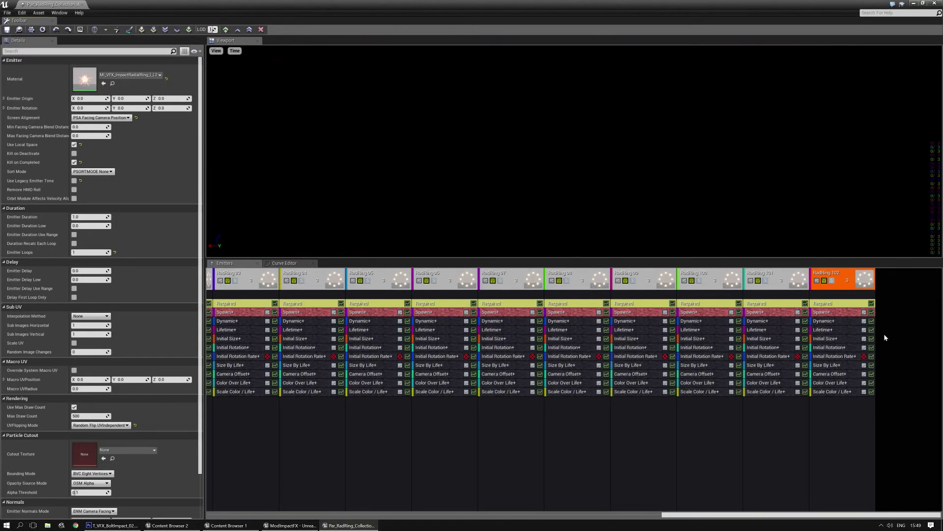
# Step: At LOD 1, set RadRing 102's Required module to Share From Higher
pyautogui.click(841, 303)
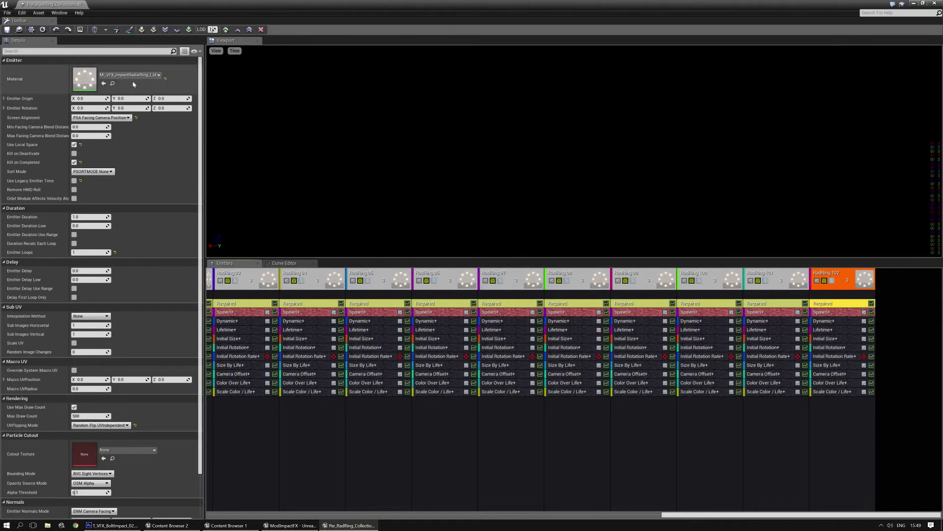
pyautogui.rightClick(835, 303)
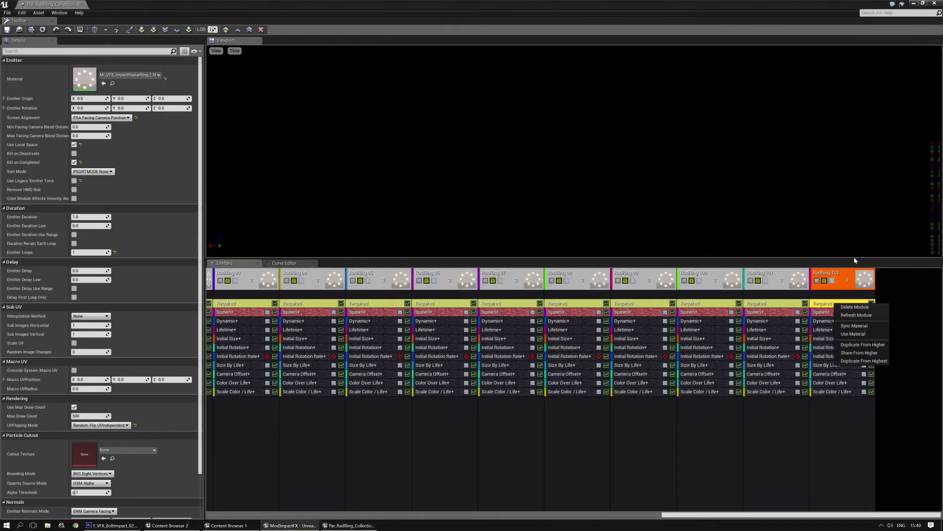
pyautogui.click(860, 352)
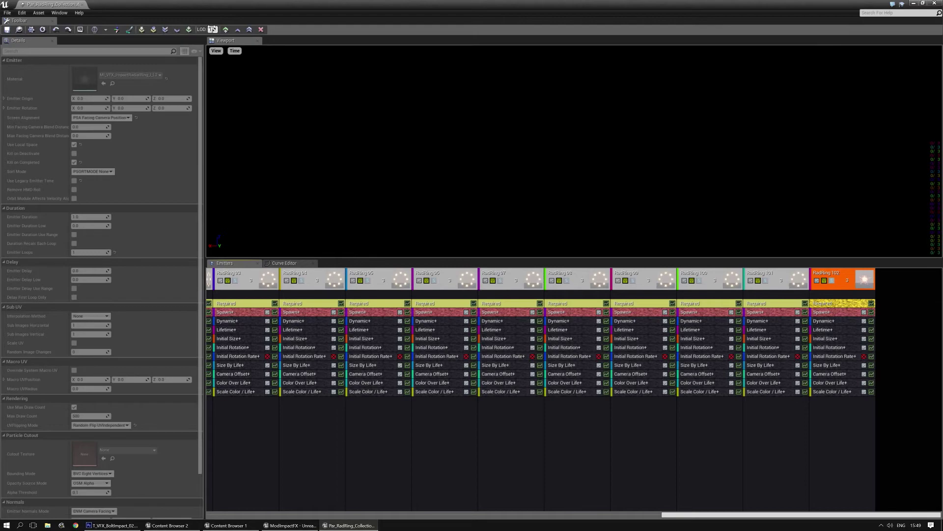
pyautogui.hotkey('ctrl', 'z')
pyautogui.click(836, 304)
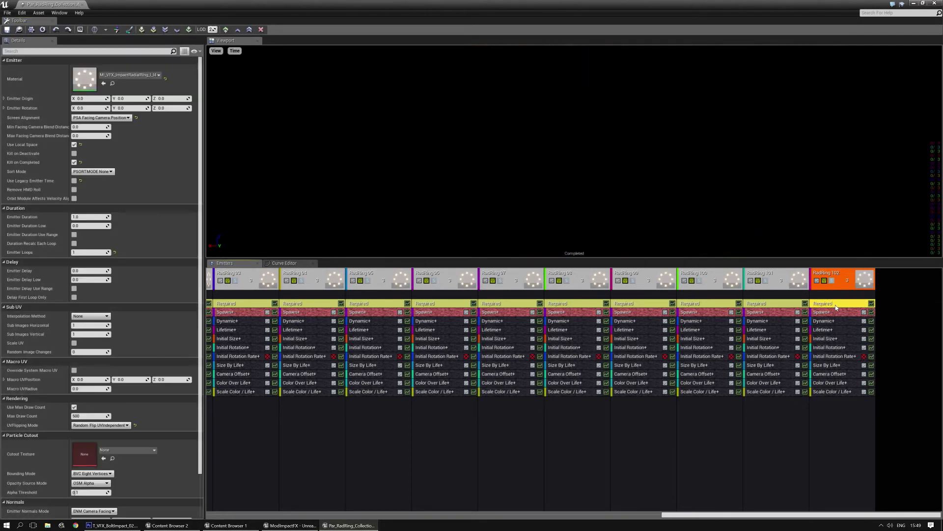
pyautogui.rightClick(836, 304)
pyautogui.click(861, 355)
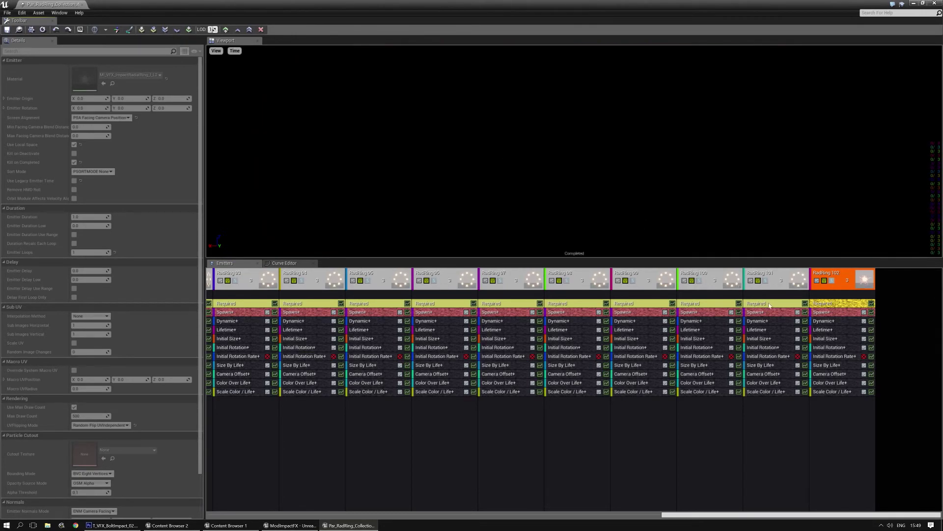
# Step: Set RadRing 101's Required module to Share From Higher, including at LOD level 2
pyautogui.click(770, 306)
pyautogui.rightClick(770, 306)
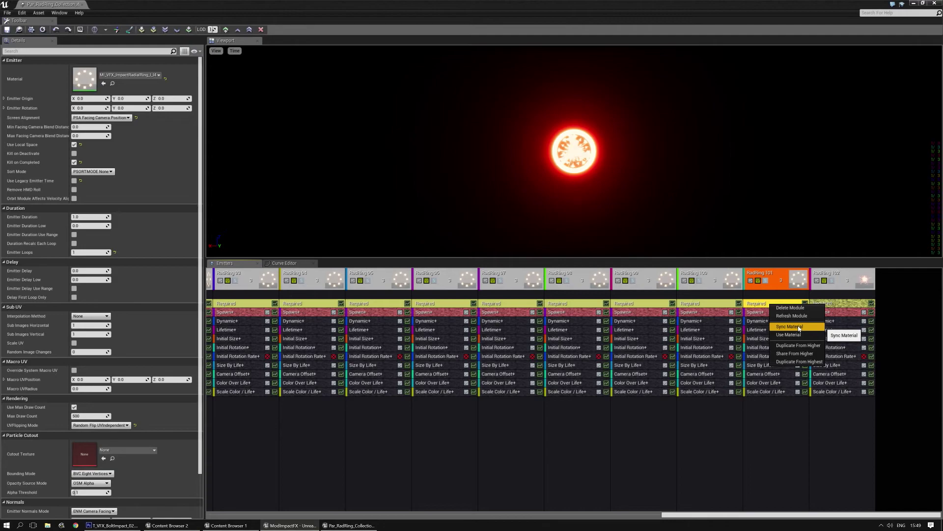
pyautogui.click(795, 354)
pyautogui.click(207, 31)
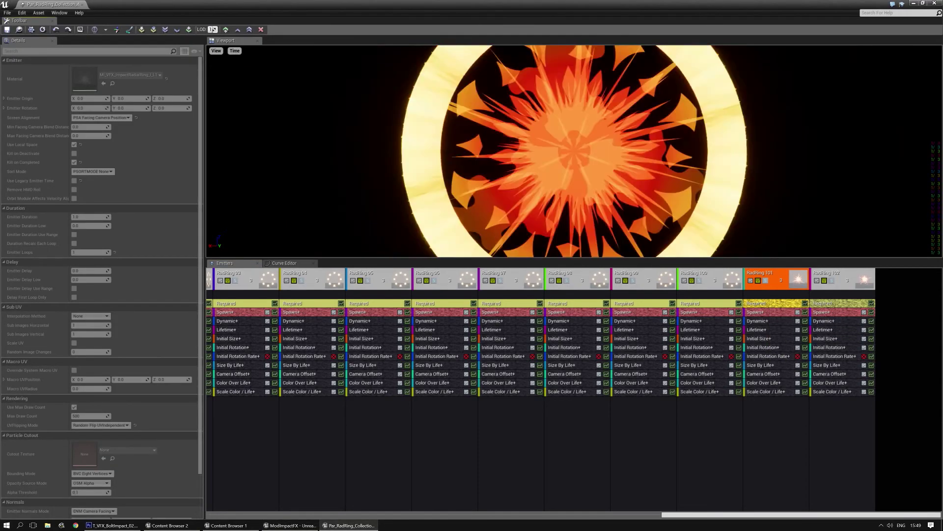
pyautogui.rightClick(771, 302)
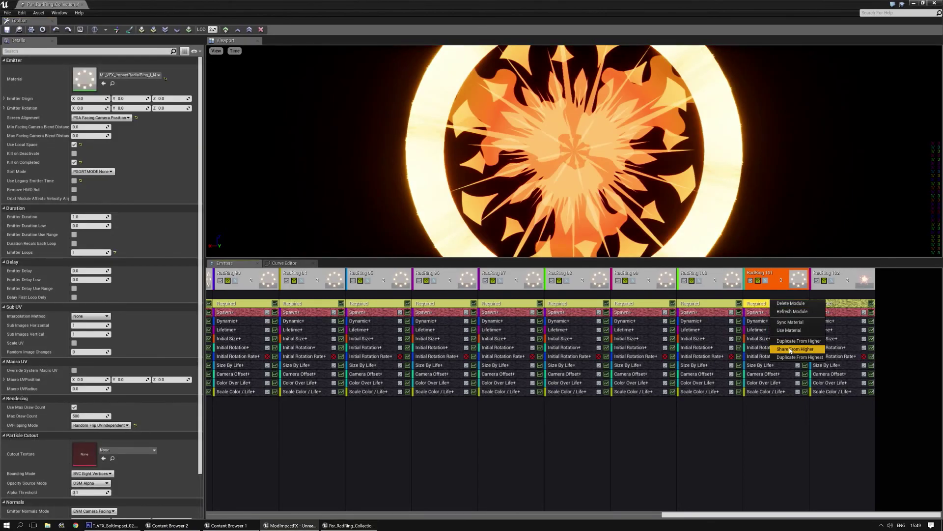
pyautogui.click(794, 353)
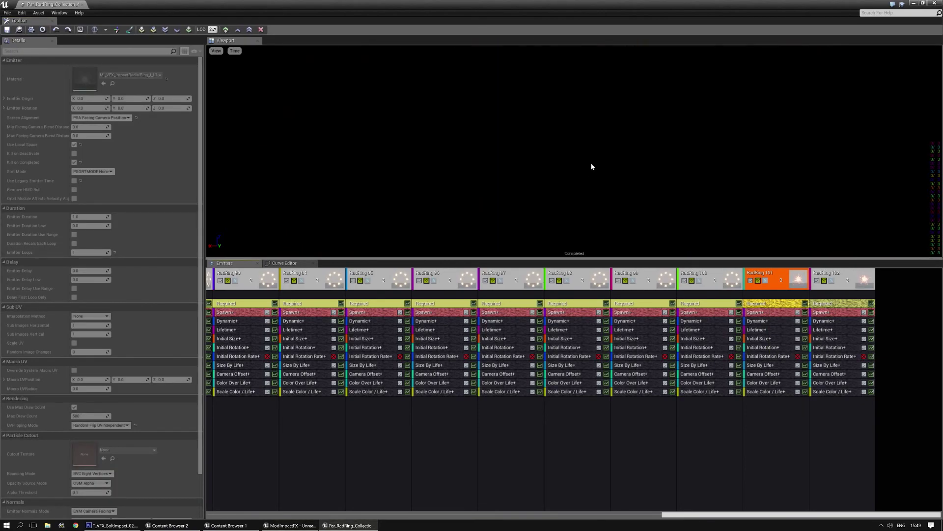